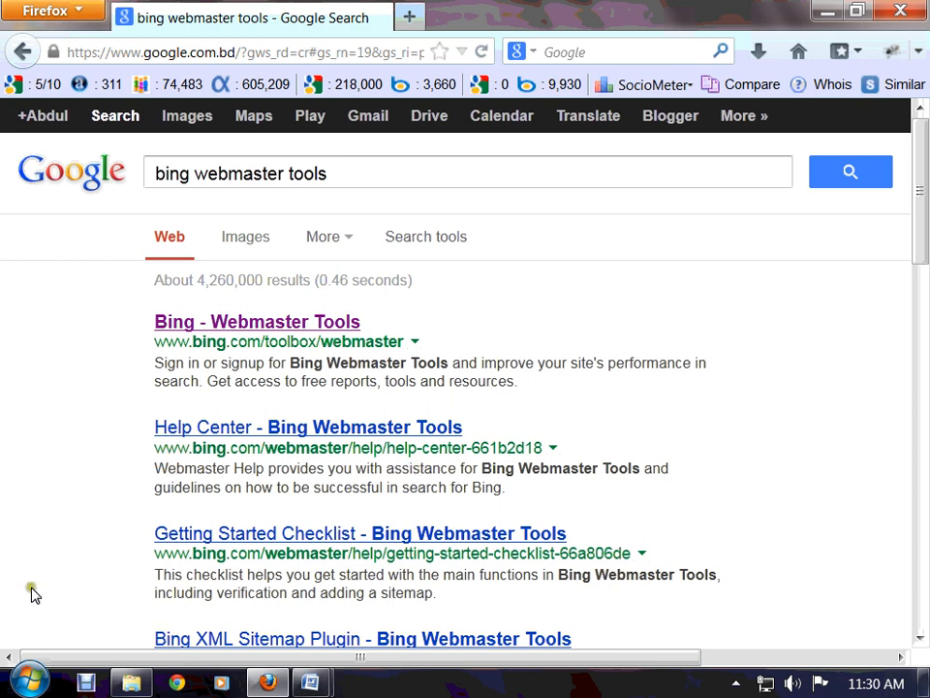
- Open the top Google result, 'Bing - Webmaster Tools'
left_click(226, 324)
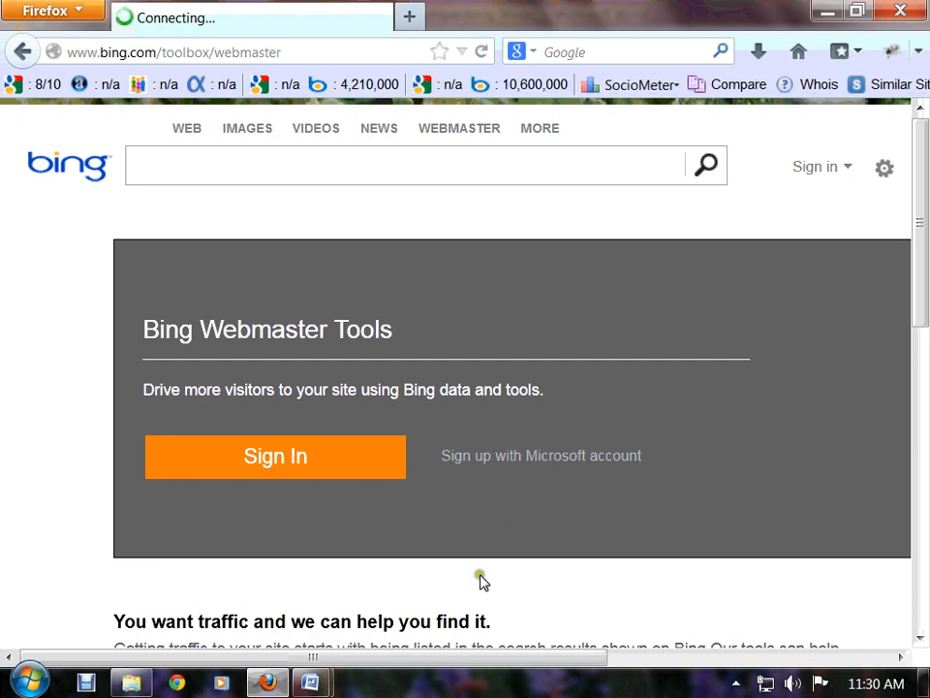
- Start signing in from the Bing Webmaster Tools landing page with the orange Sign In button
scroll(483, 580, "down", 4)
scroll(492, 585, "up", 4)
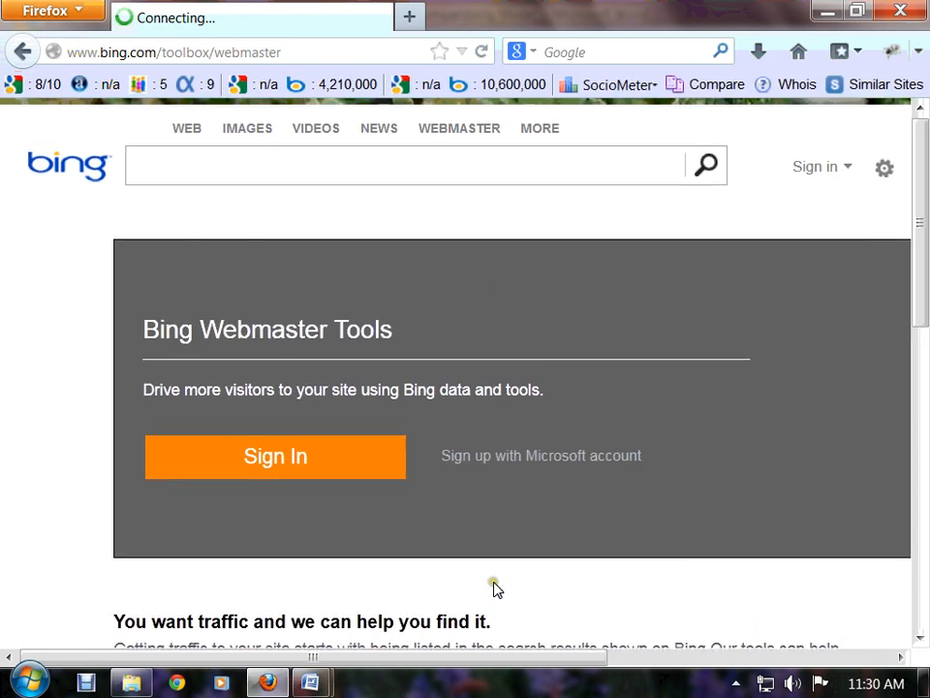
left_click(284, 472)
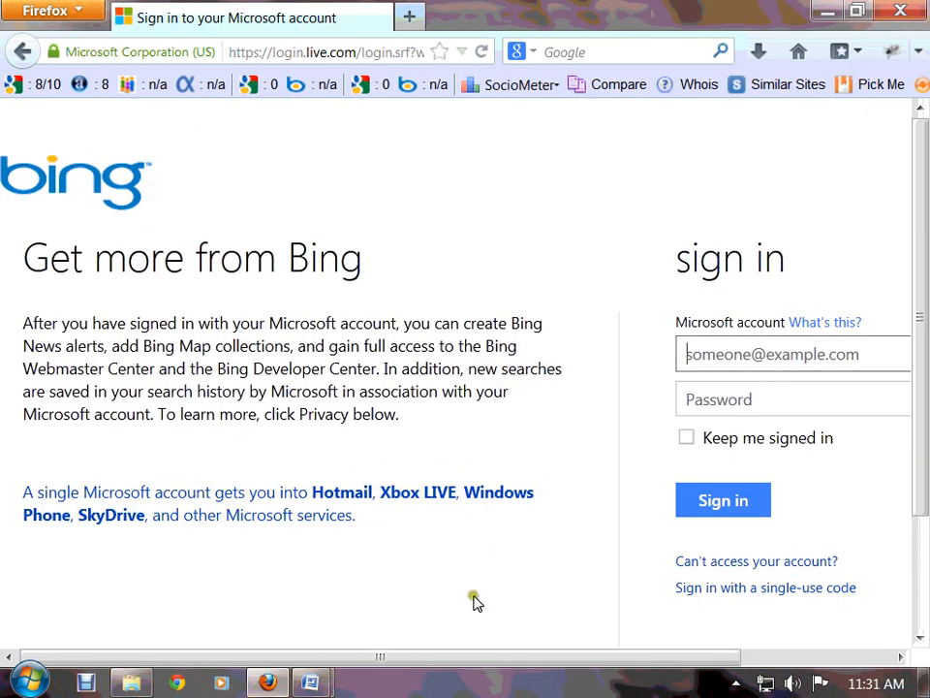
- Sign in with the Microsoft account e-mail and password, with 'Keep me signed in' ticked
left_click_drag(459, 657, 614, 658)
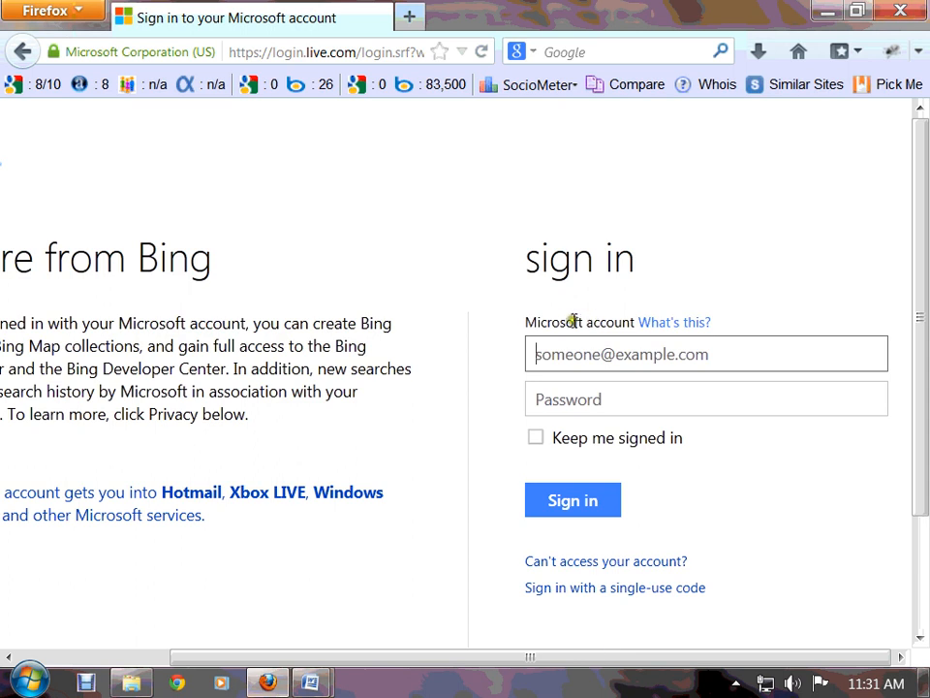
left_click_drag(527, 322, 619, 326)
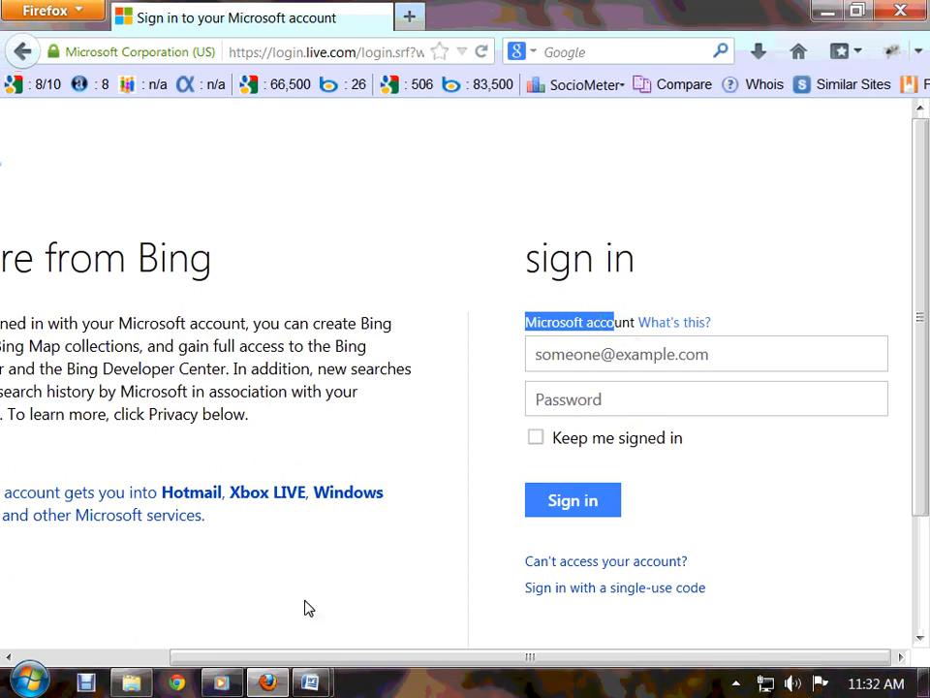
left_click(709, 358)
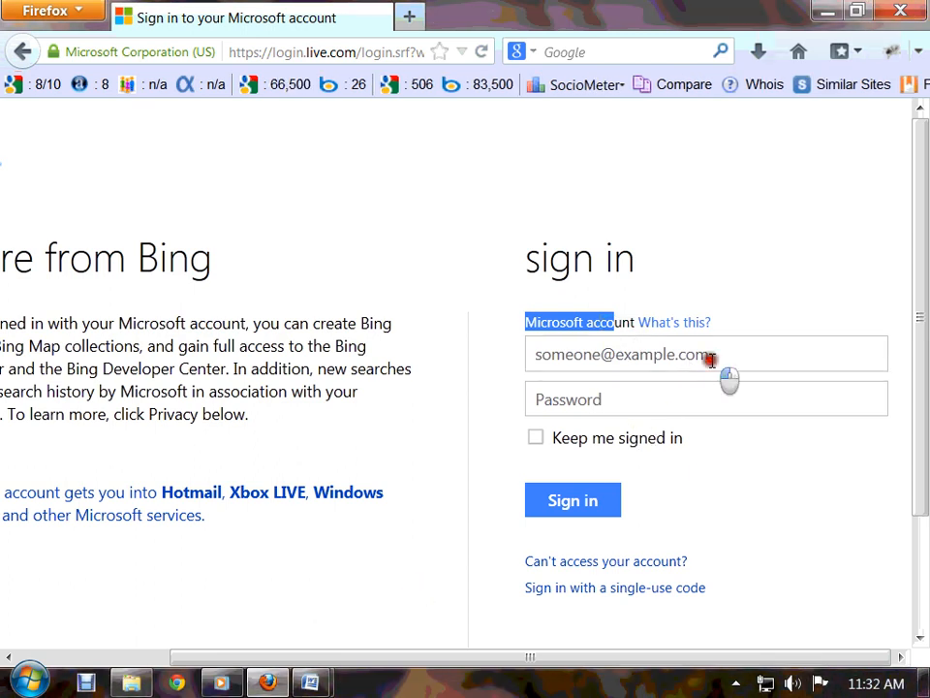
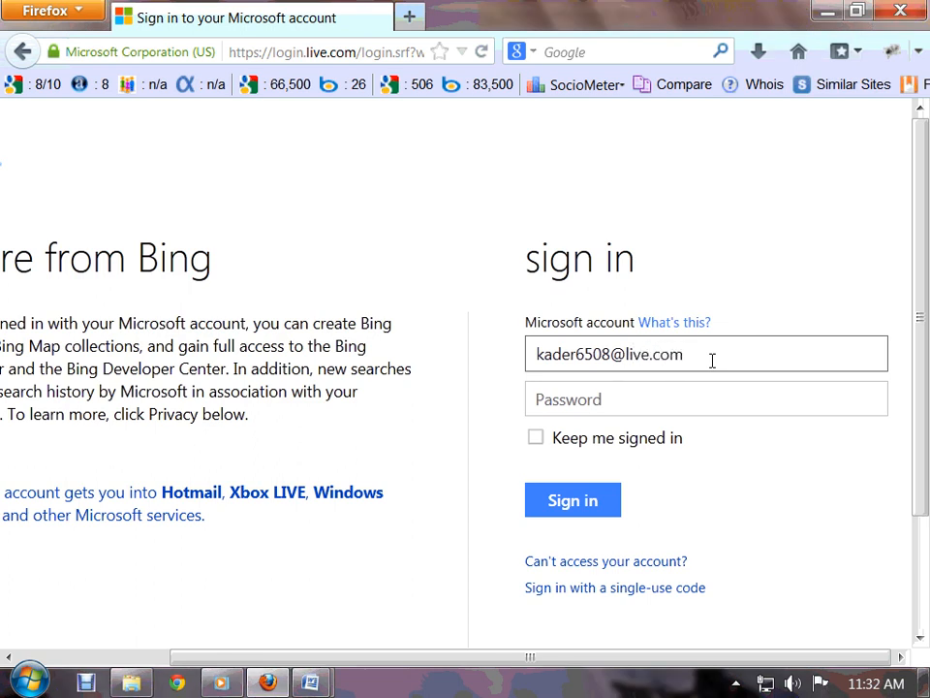
left_click(684, 388)
type("•")
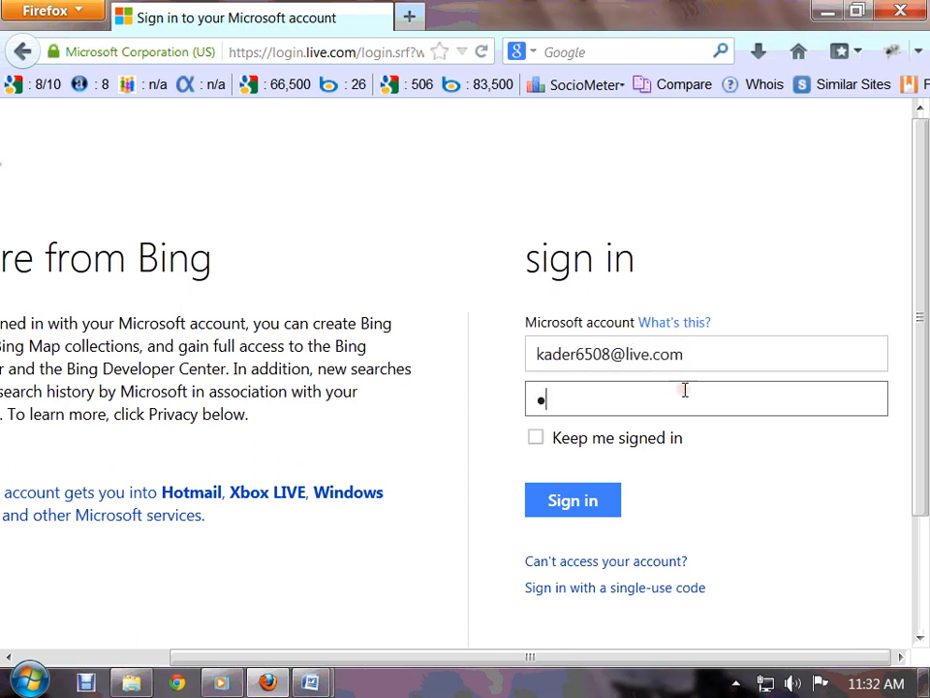
type("•••••••••")
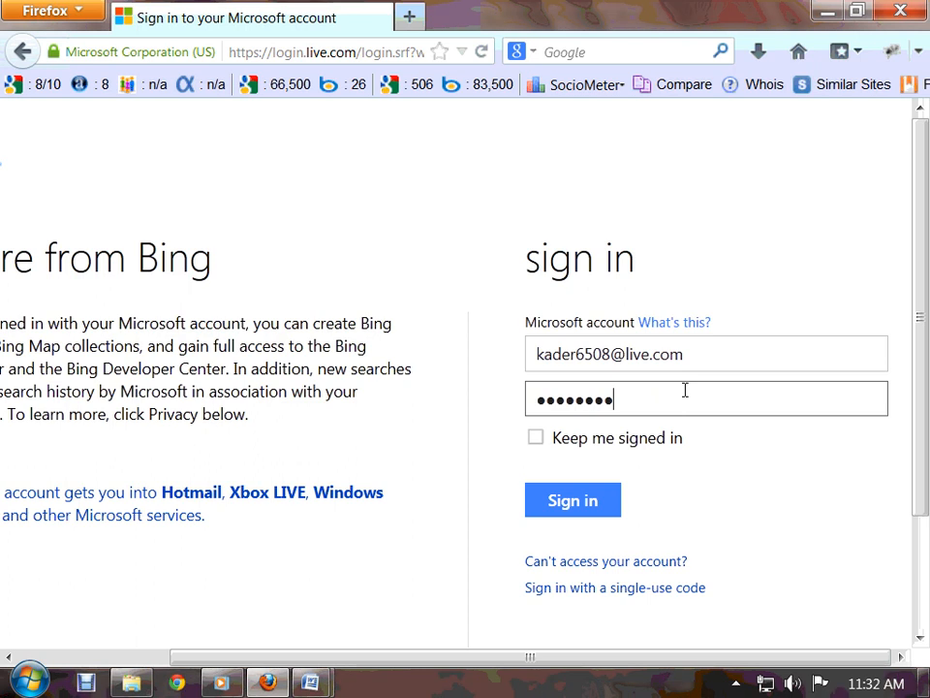
left_click(536, 437)
left_click(562, 501)
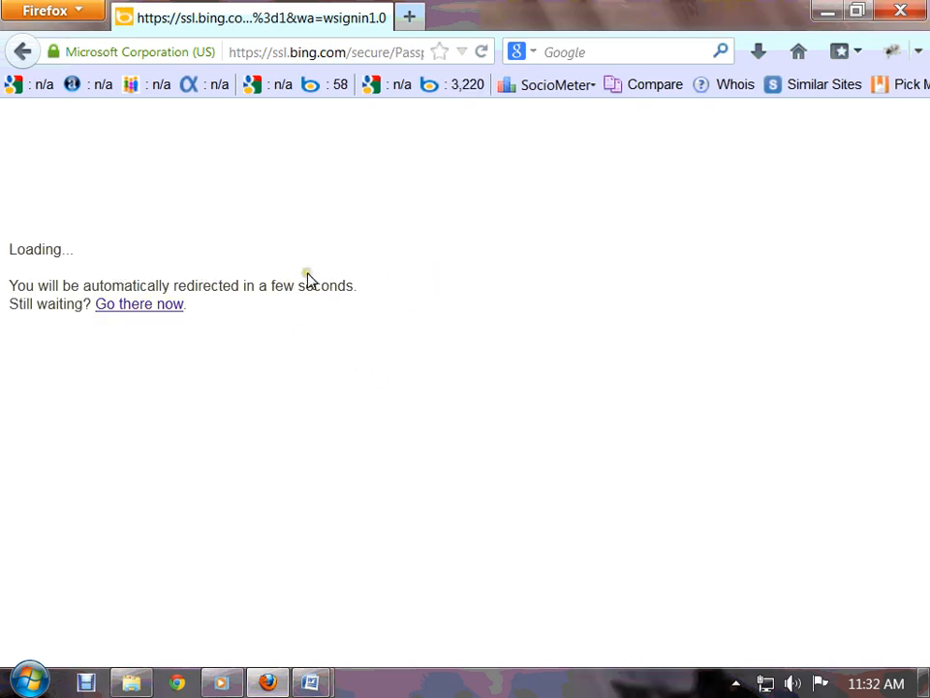
left_click_drag(84, 264, 9, 261)
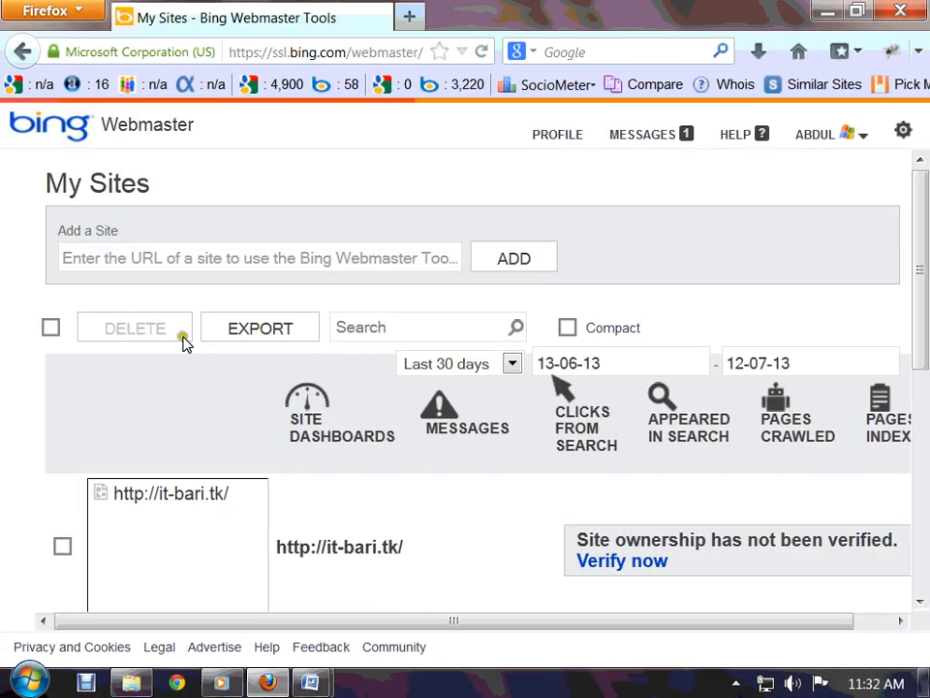
scroll(697, 466, "down", 4)
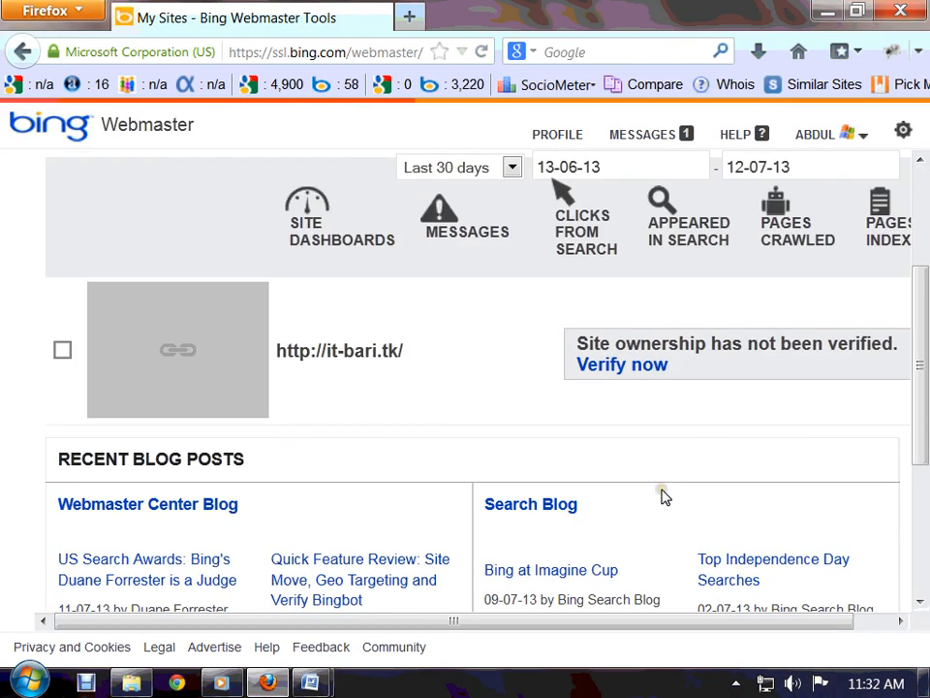
scroll(662, 492, "up", 1)
scroll(649, 498, "up", 2)
scroll(495, 529, "down", 5)
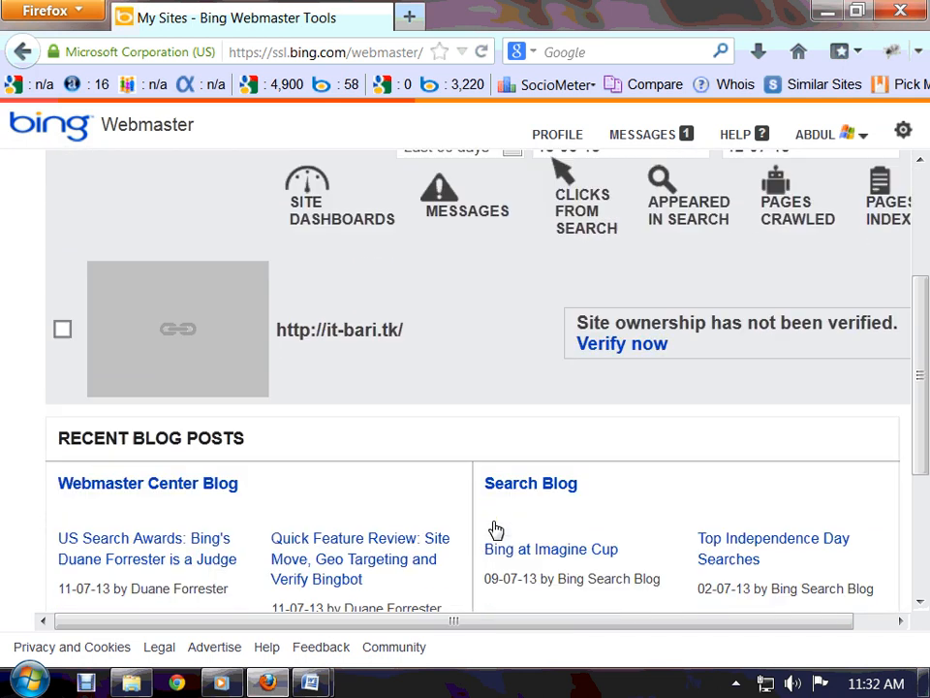
scroll(490, 528, "down", 4)
scroll(489, 528, "up", 9)
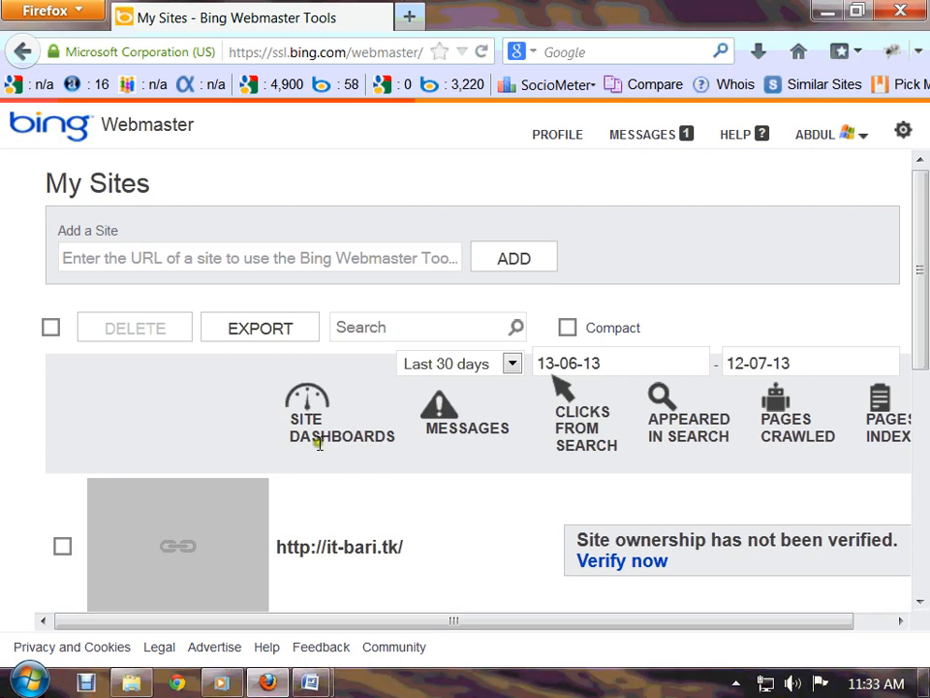
scroll(421, 565, "down", 3)
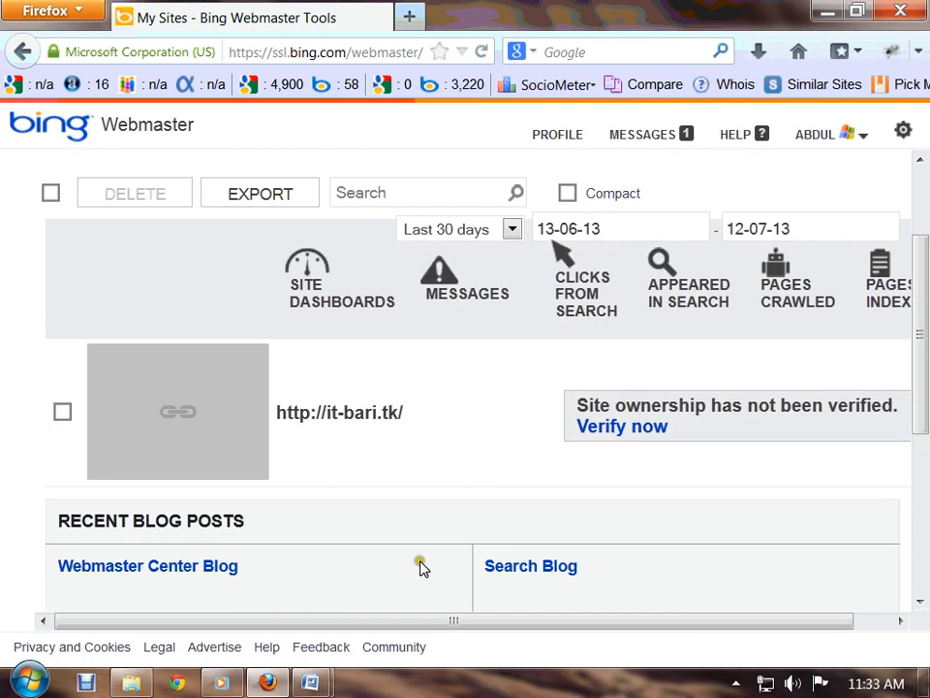
scroll(421, 565, "up", 3)
scroll(436, 552, "down", 5)
scroll(443, 549, "down", 4)
scroll(466, 565, "up", 8)
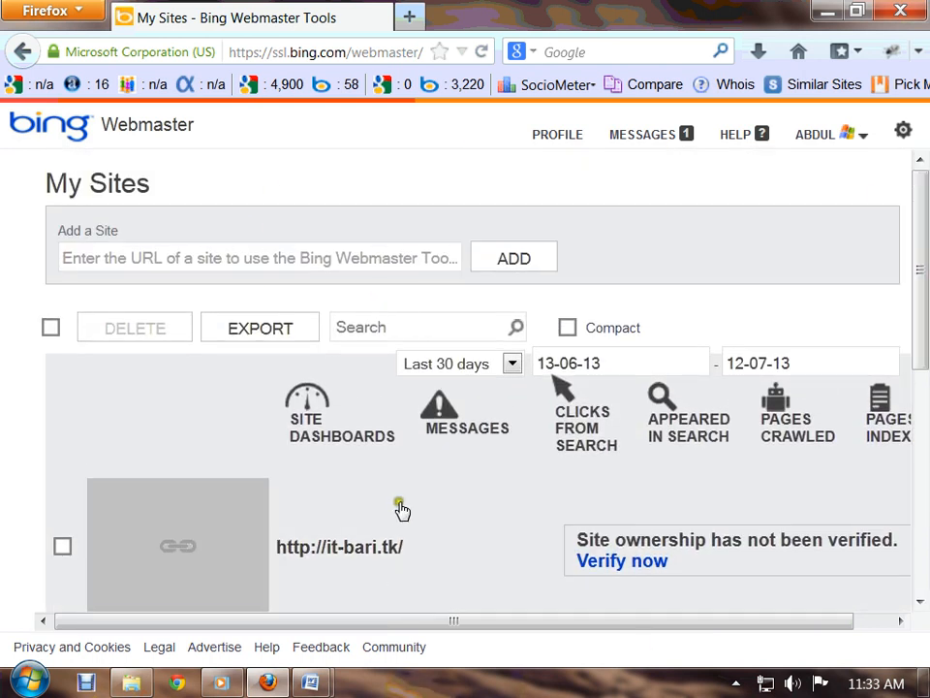
scroll(407, 508, "down", 4)
scroll(422, 507, "up", 2)
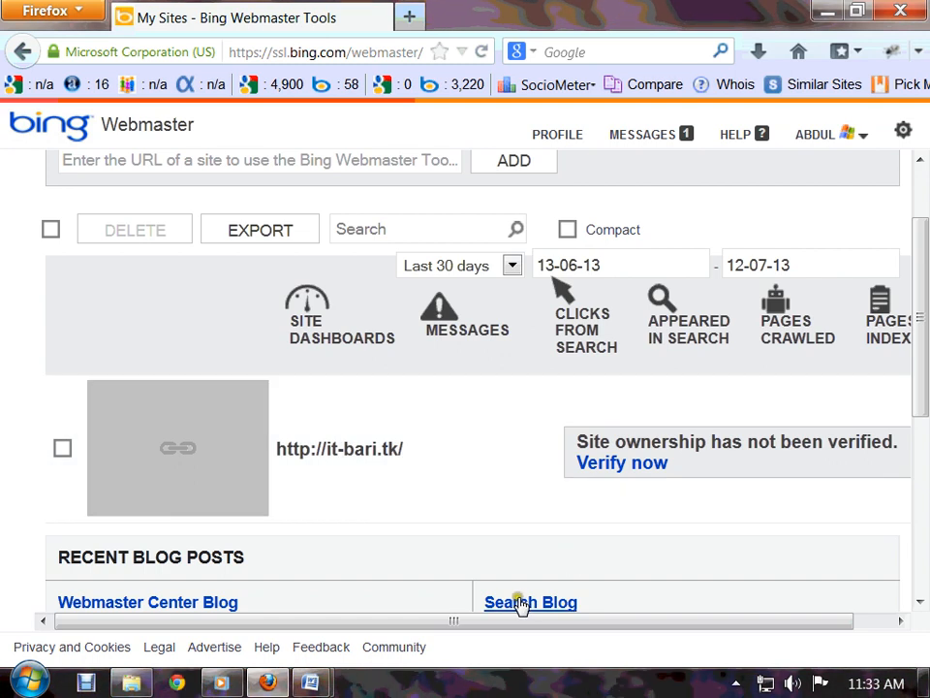
left_click_drag(596, 621, 791, 613)
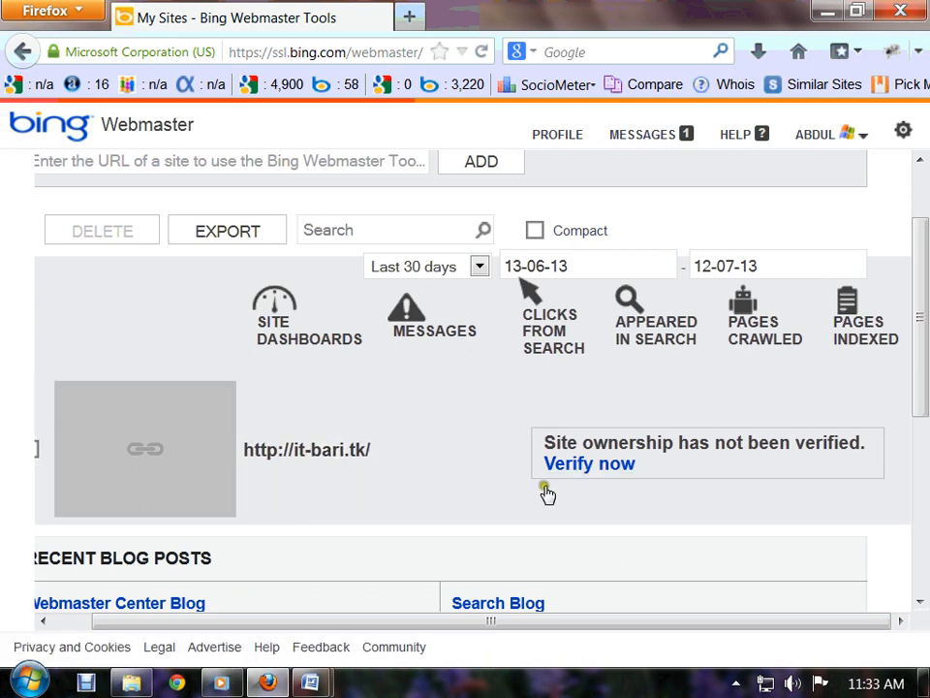
left_click_drag(624, 619, 202, 623)
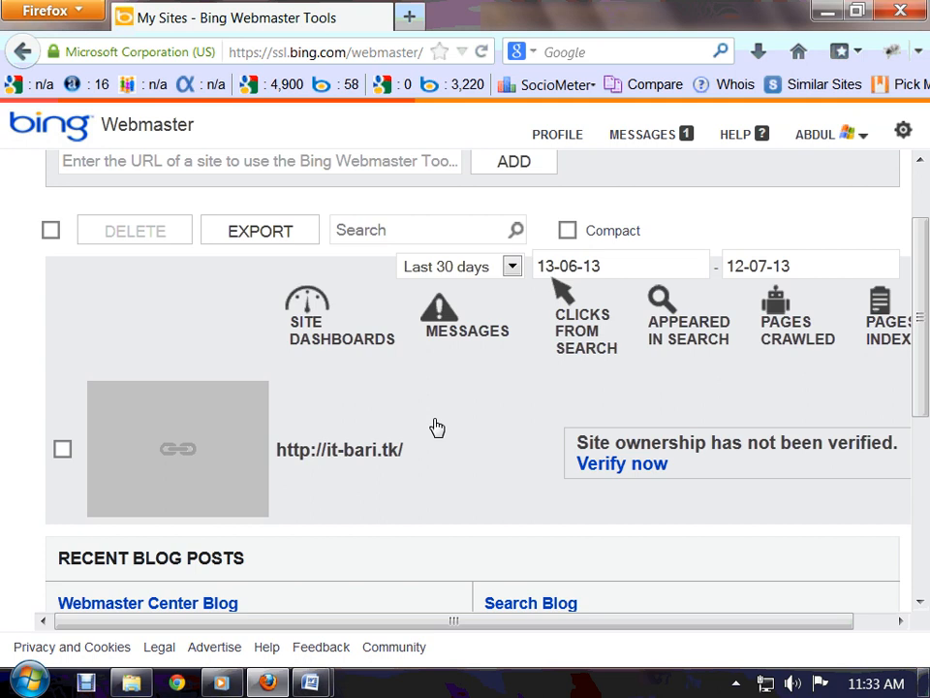
scroll(434, 426, "up", 2)
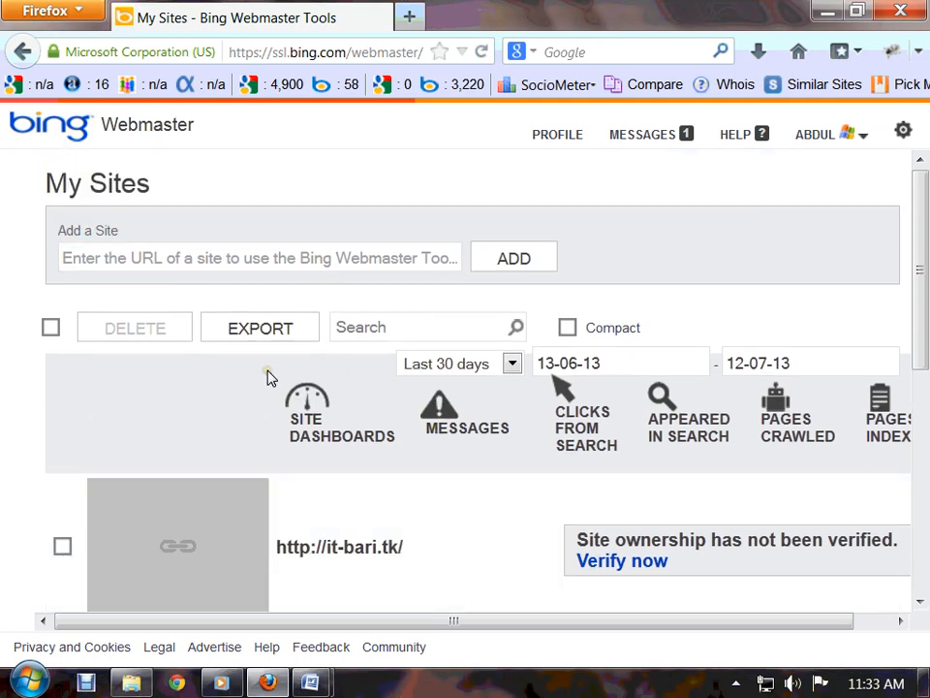
scroll(378, 552, "down", 2)
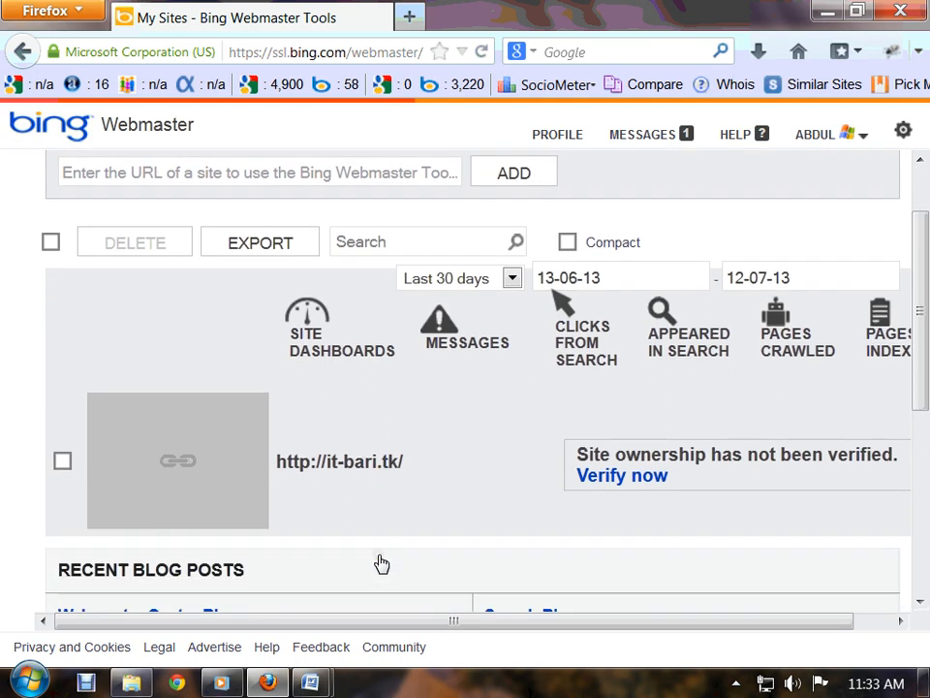
scroll(374, 527, "up", 2)
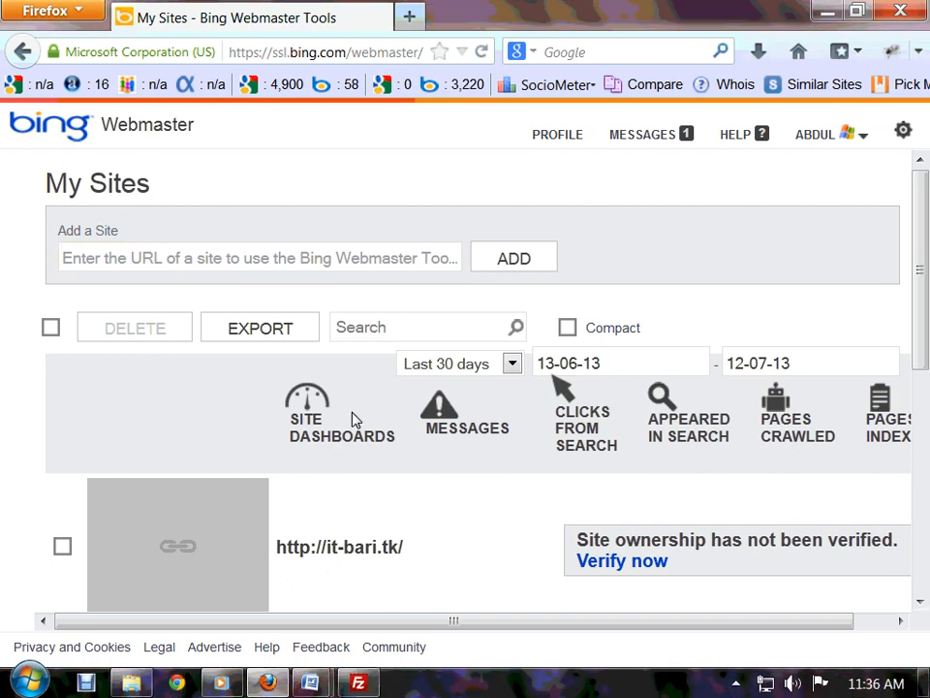
- Delete the unverified it-bari.tk site from the My Sites list
scroll(424, 582, "down", 3)
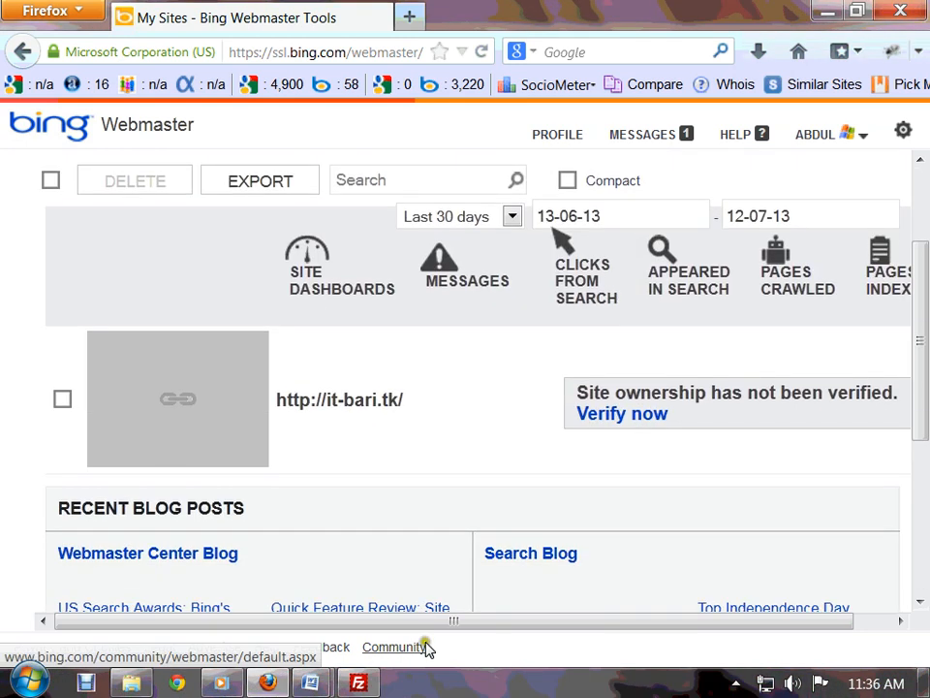
scroll(436, 605, "up", 2)
scroll(436, 606, "up", 1)
scroll(339, 562, "down", 2)
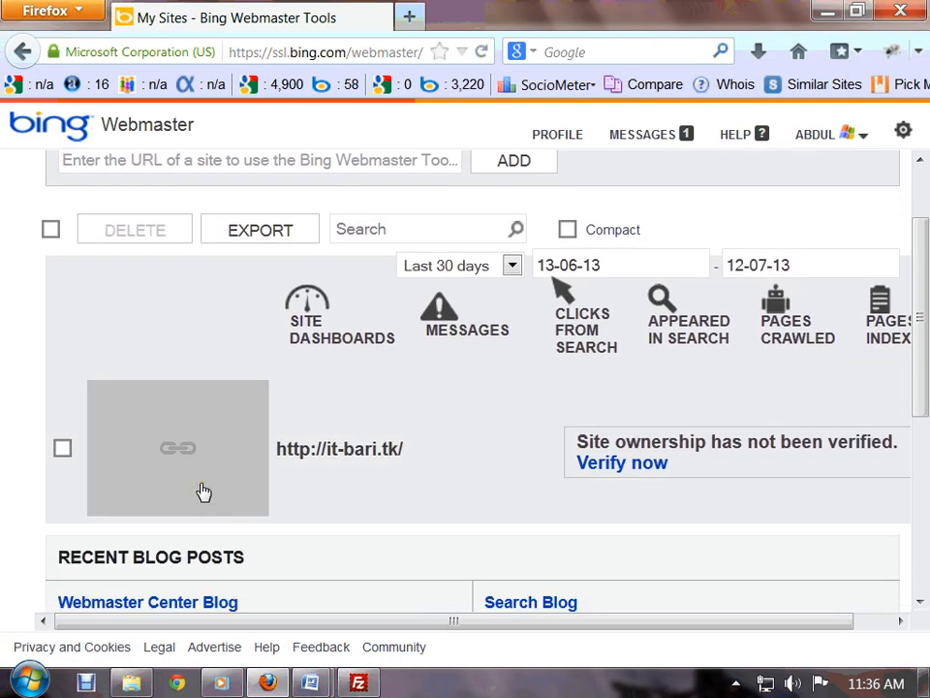
left_click(62, 447)
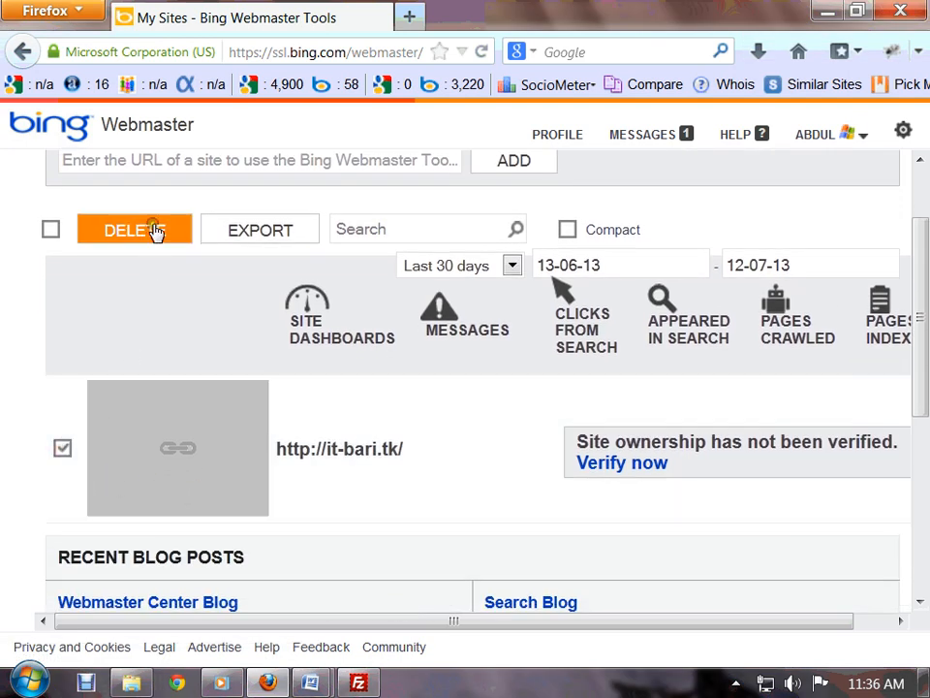
left_click(153, 228)
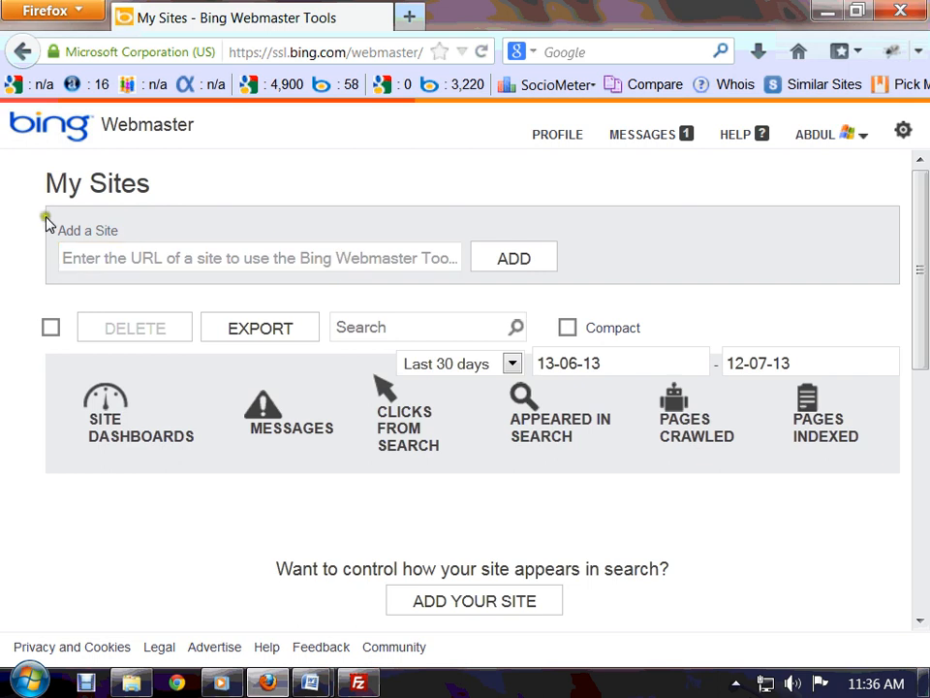
left_click(184, 254)
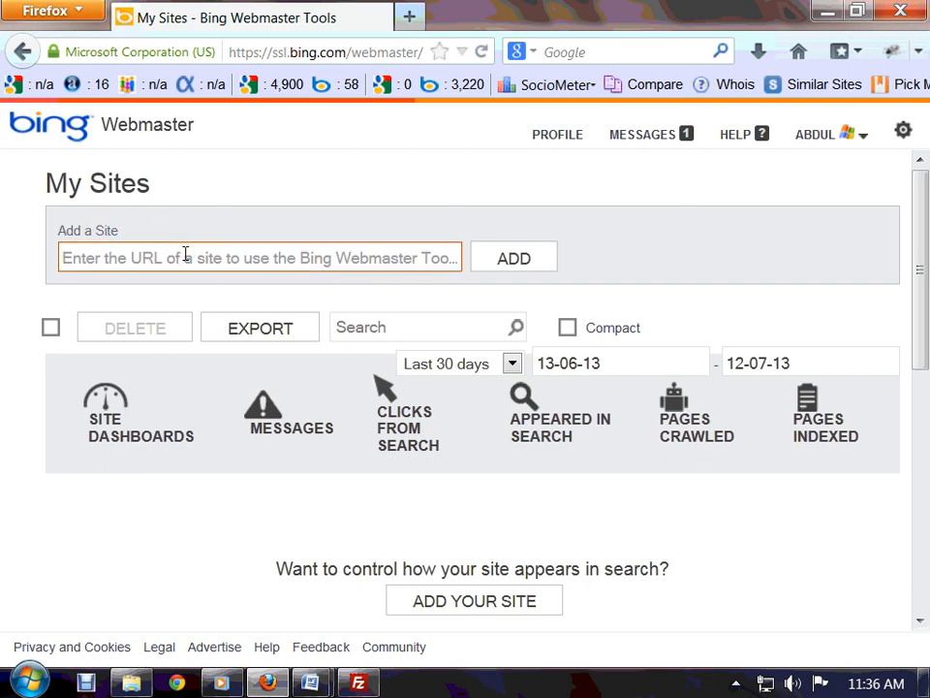
type("http://it-ba")
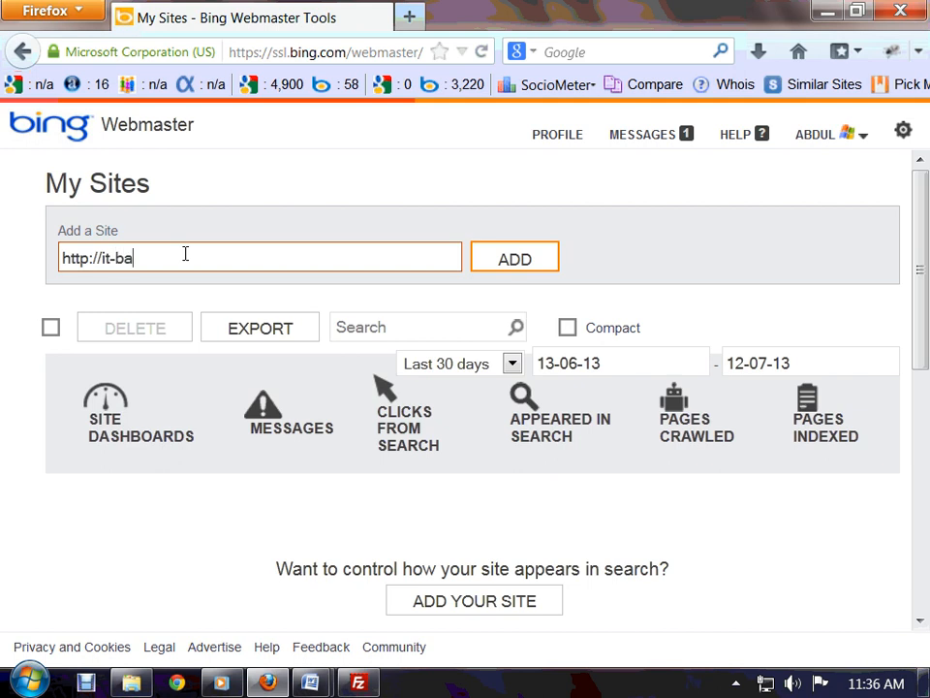
type("ri.com")
key("BackSpace")
key("BackSpace")
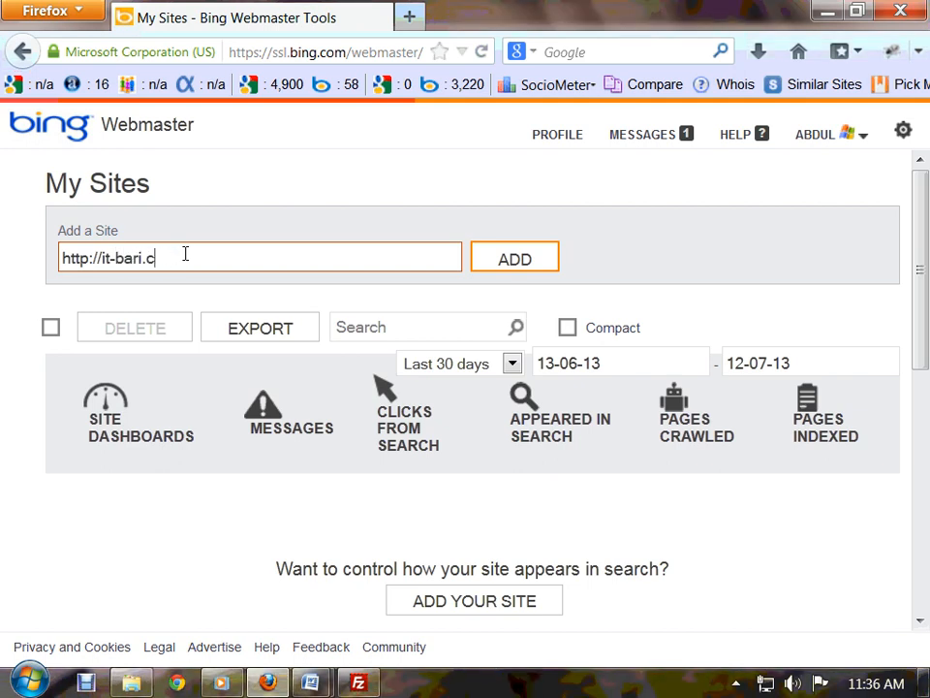
type("tk")
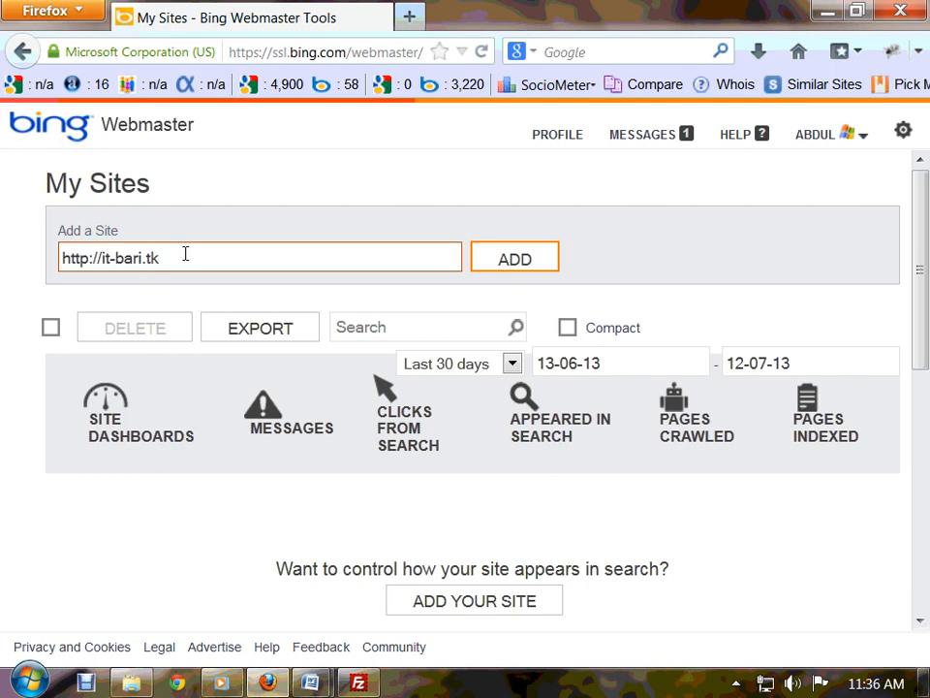
left_click(483, 267)
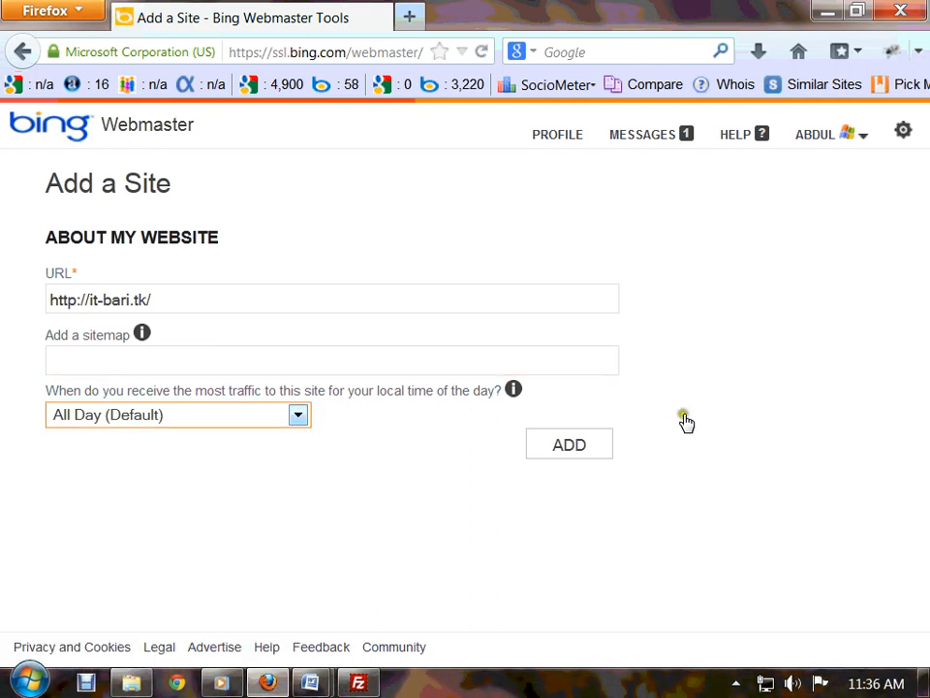
- Leave the sitemap field empty, select the site URL, and open a new Firefox tab
left_click(184, 365)
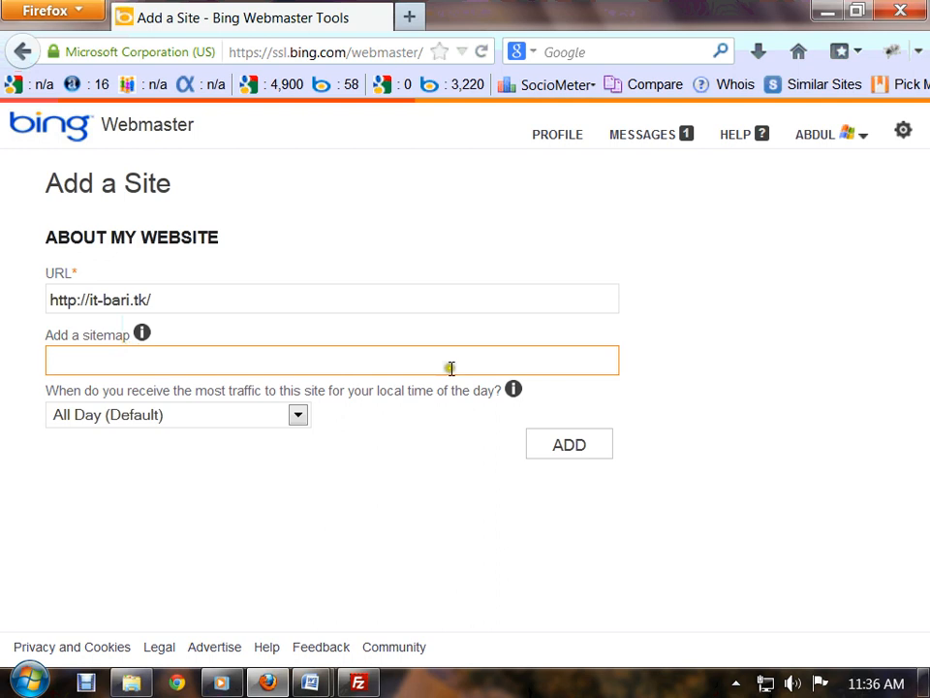
left_click(162, 300)
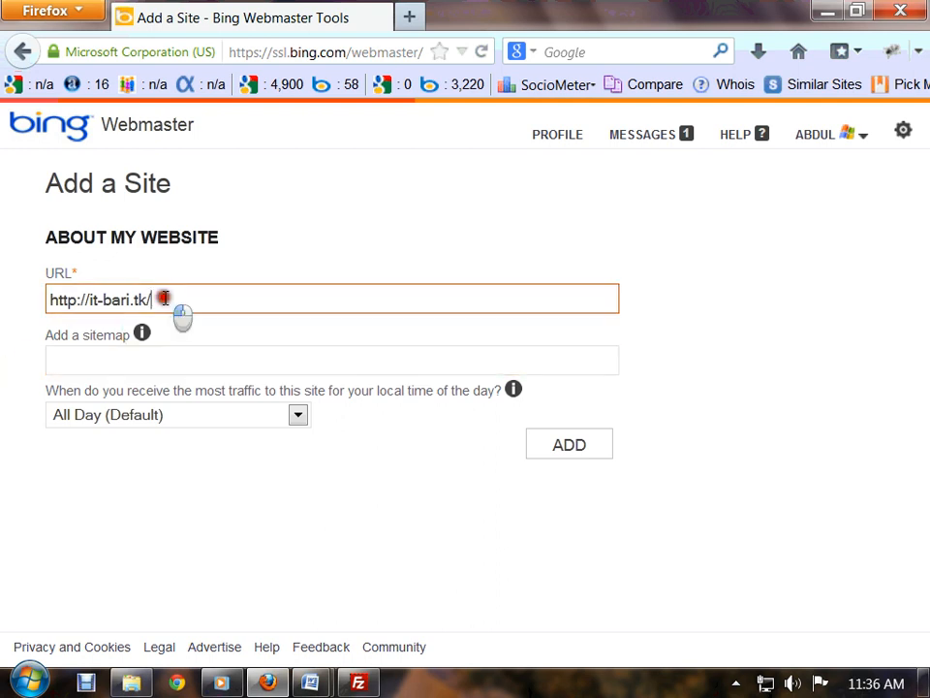
left_click_drag(163, 300, 30, 302)
mouse_move(141, 333)
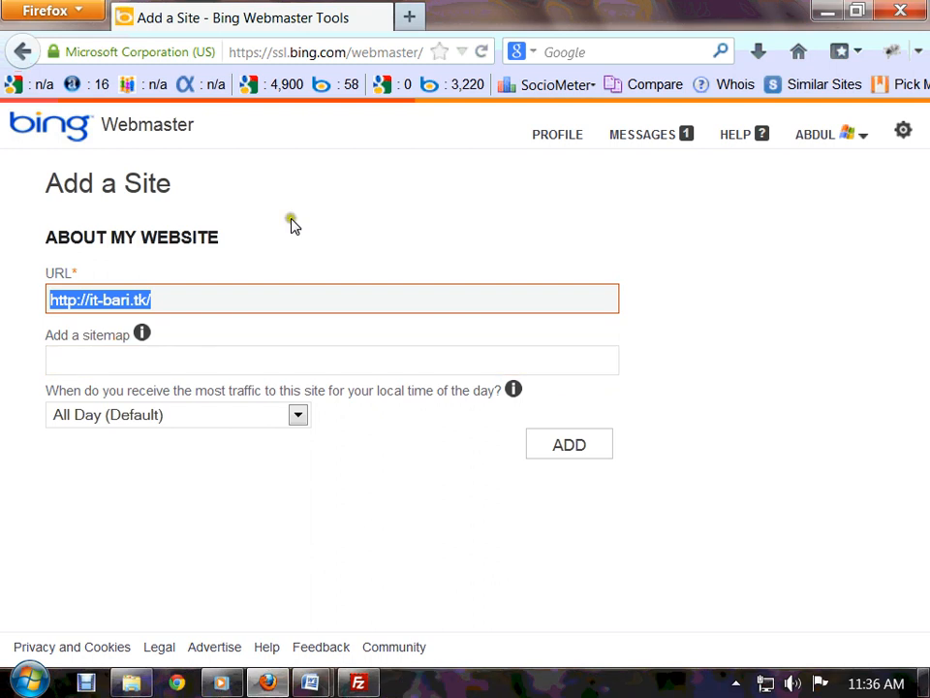
left_click(409, 16)
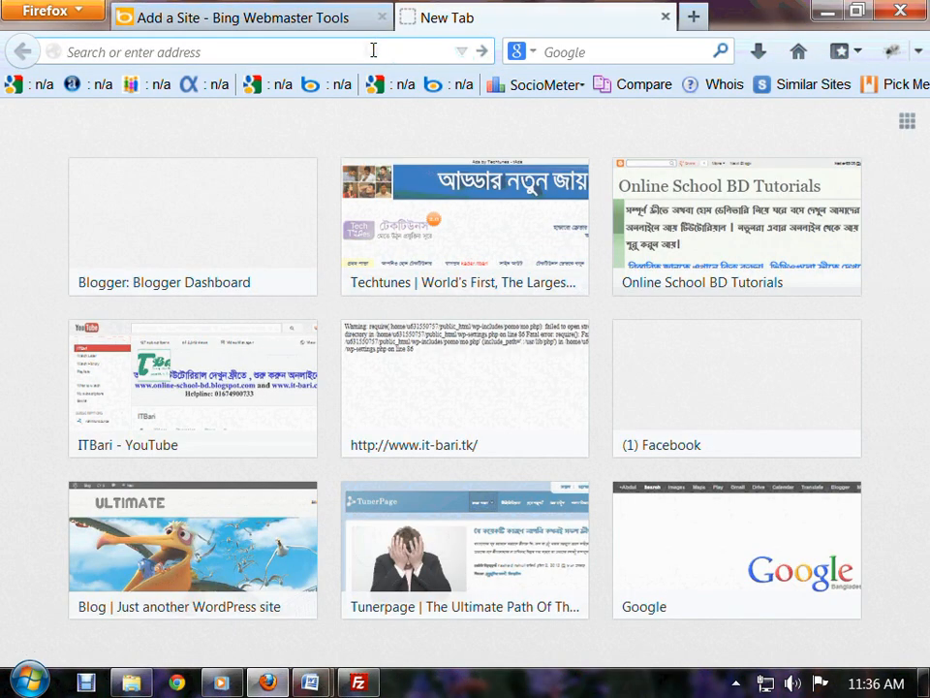
- Load xml-sitemaps.com in the new tab
type("l")
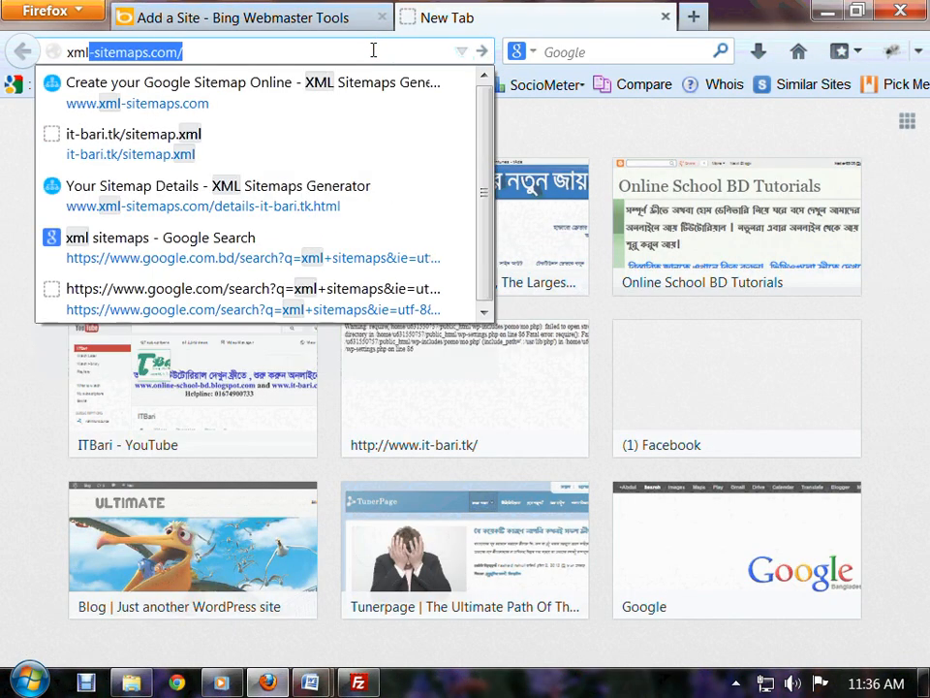
key("Return")
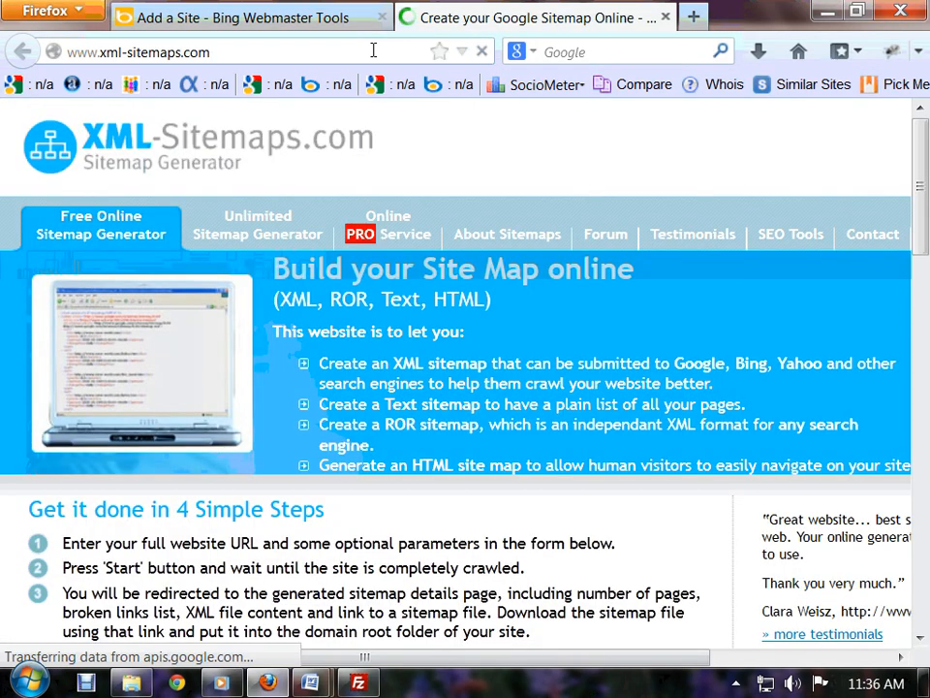
scroll(235, 447, "down", 3)
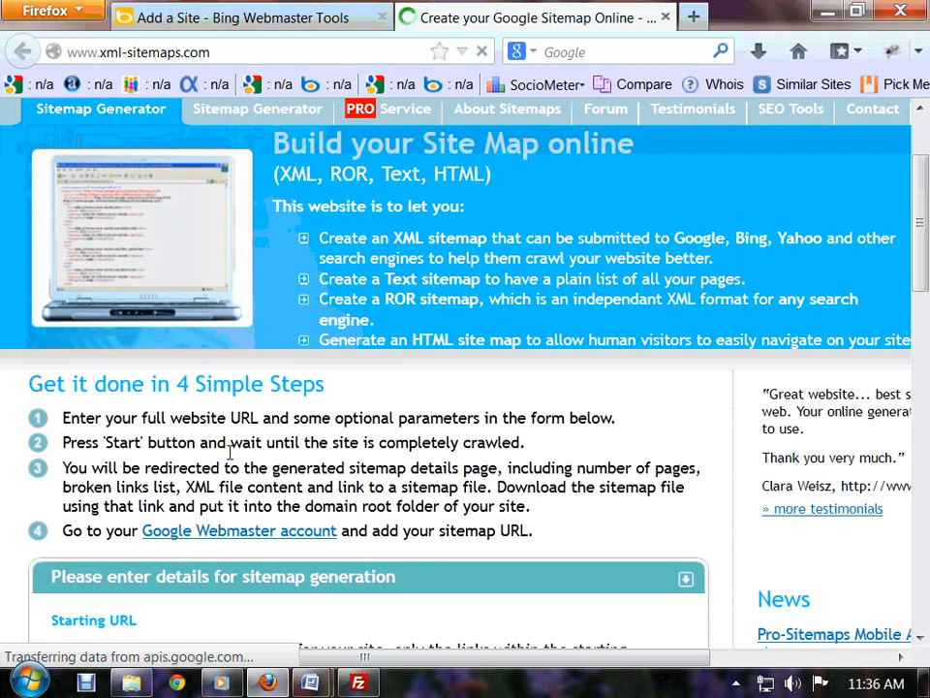
scroll(193, 455, "down", 5)
left_click(171, 444)
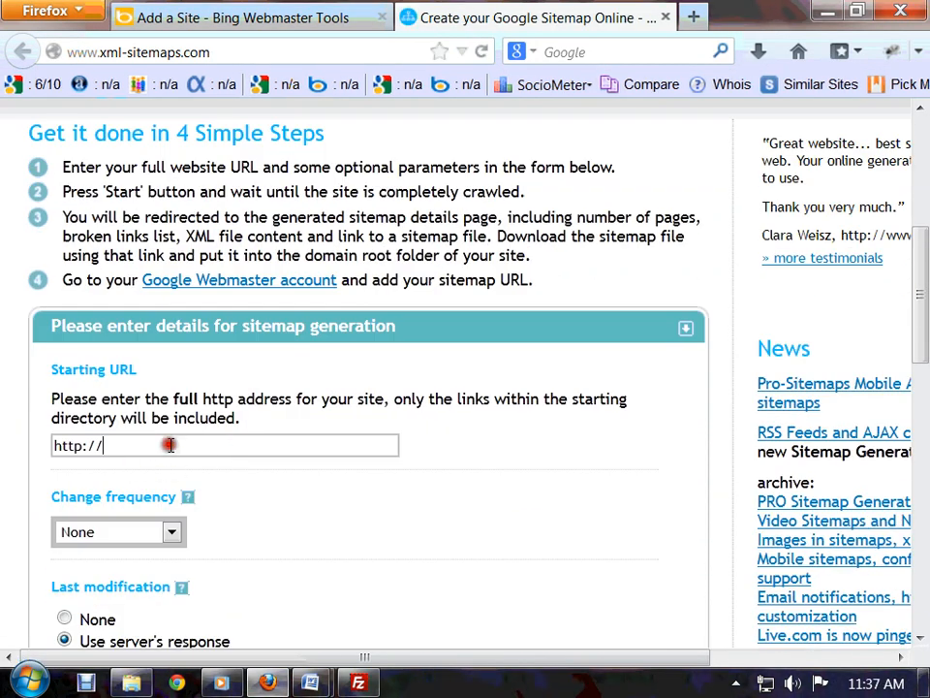
type("it")
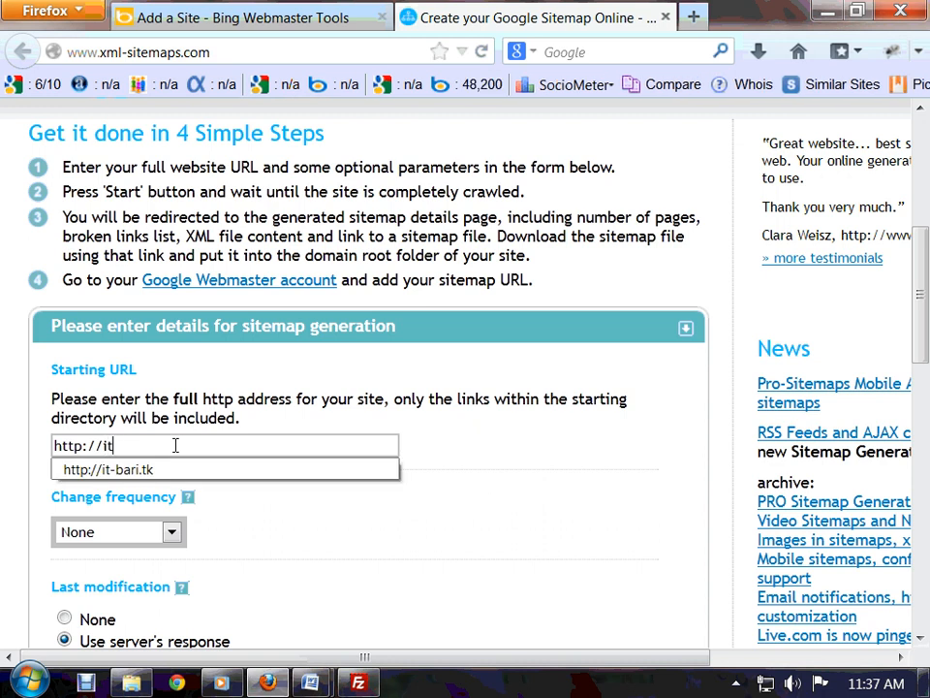
key("Down")
left_click(141, 457)
scroll(143, 572, "down", 5)
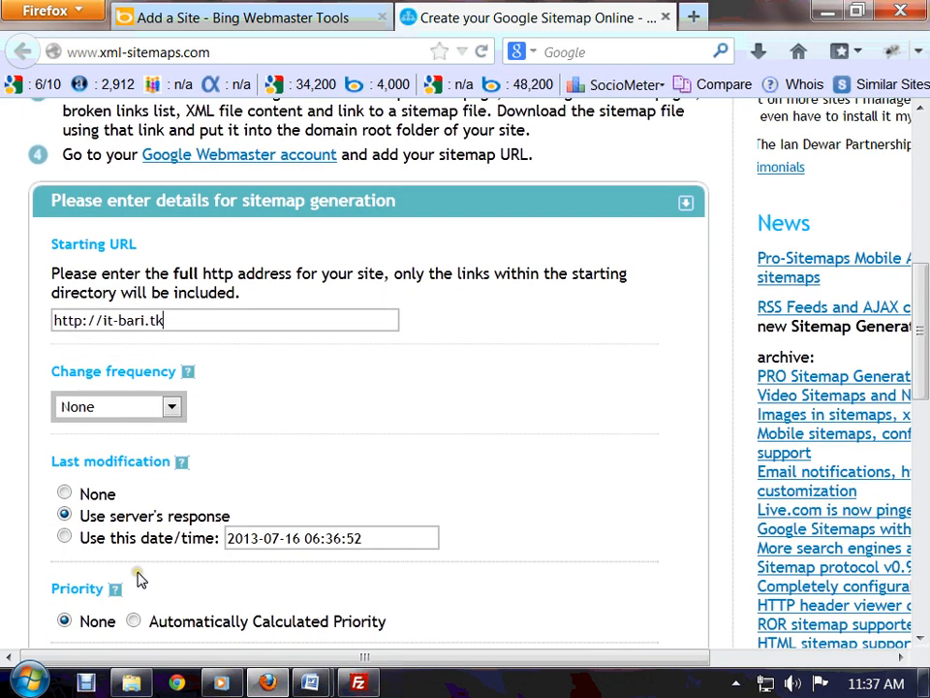
left_click(97, 460)
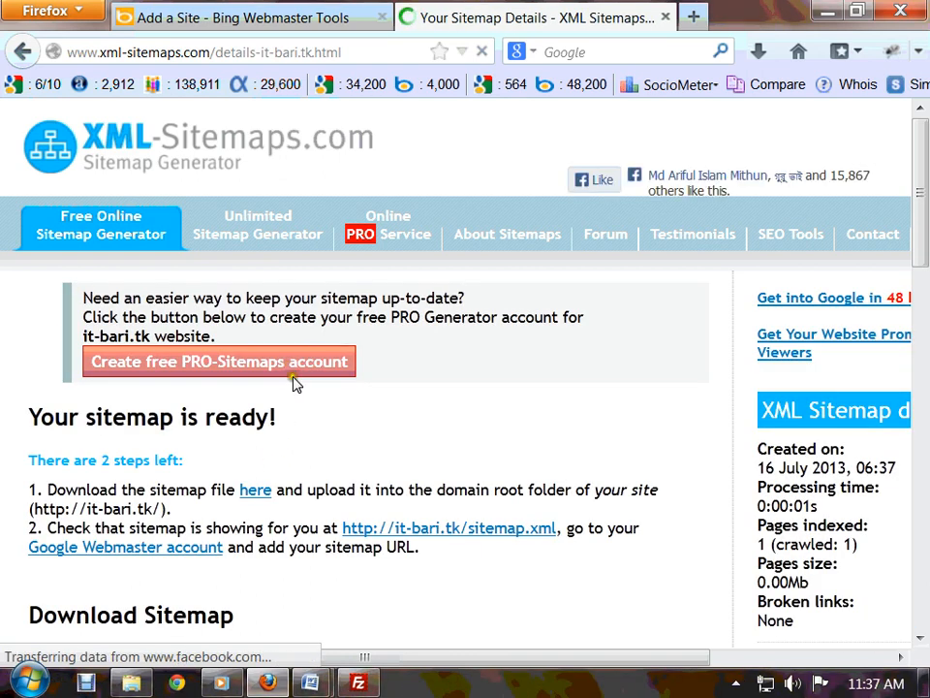
- Save the generated sitemap.xml to Downloads and switch to FileZilla
left_click(254, 494)
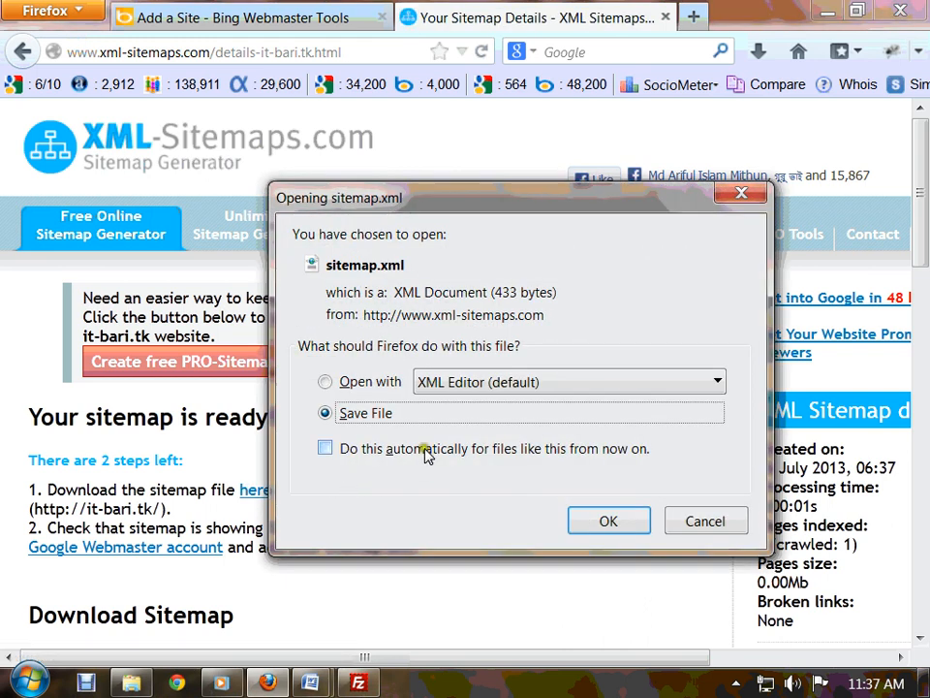
left_click(600, 522)
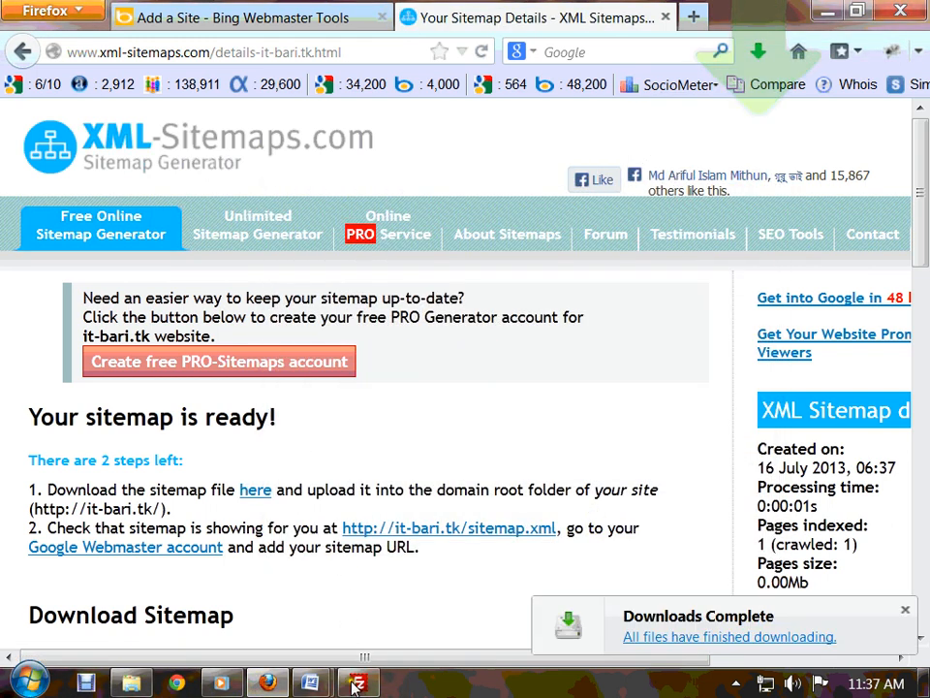
left_click(760, 51)
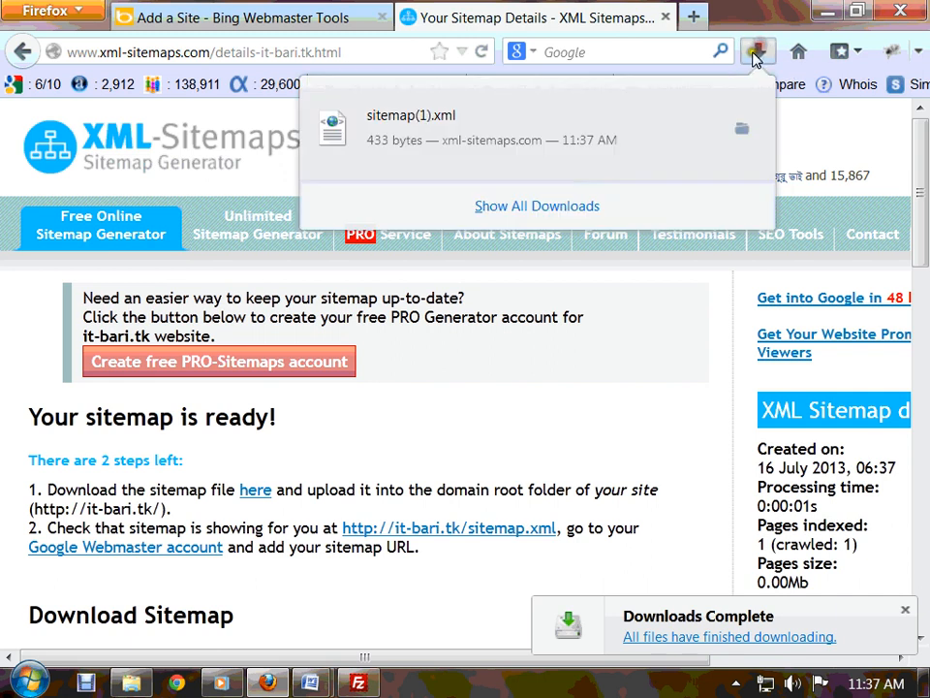
left_click(359, 682)
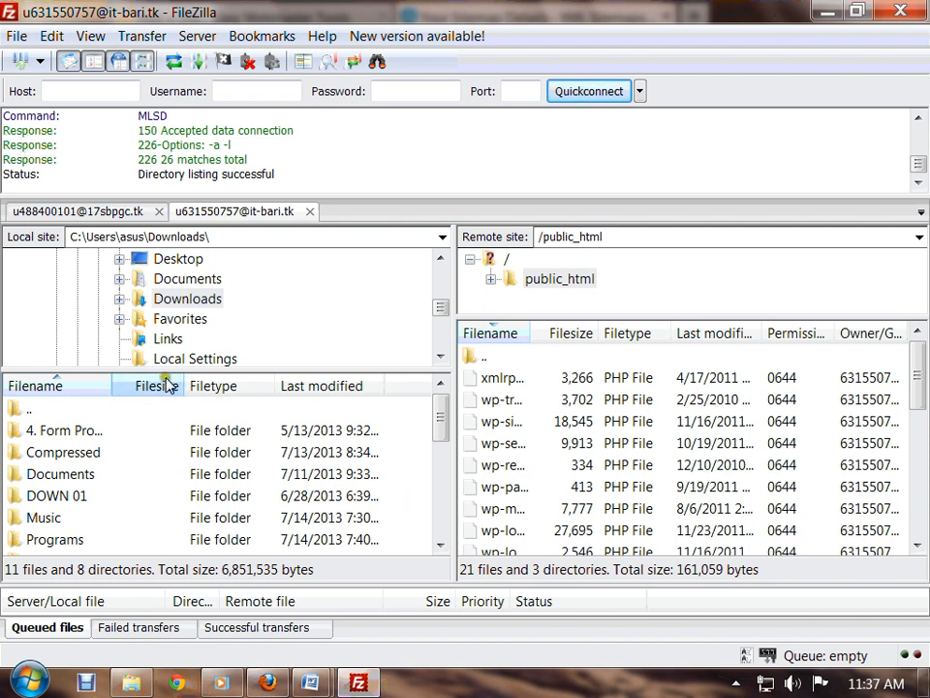
- Upload the local sitemap.xml to the server's /public_html folder
left_click(242, 452)
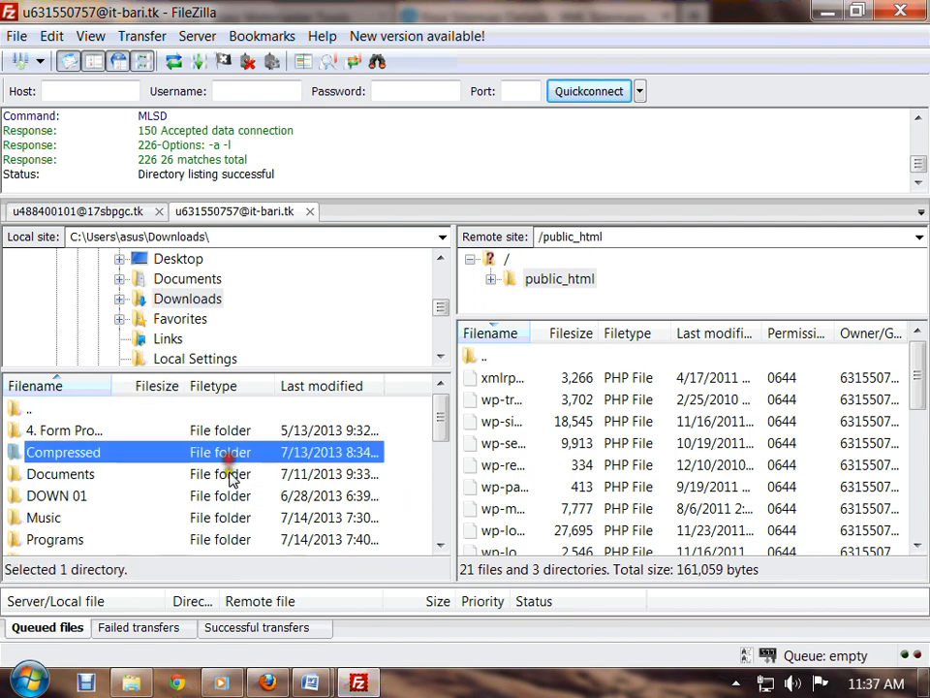
key("End")
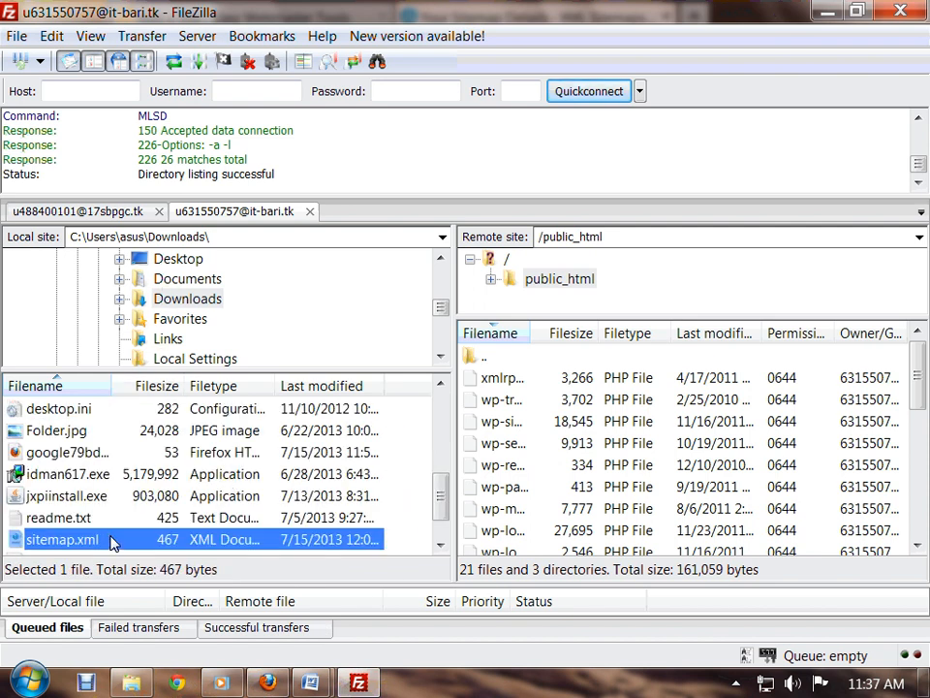
right_click(110, 543)
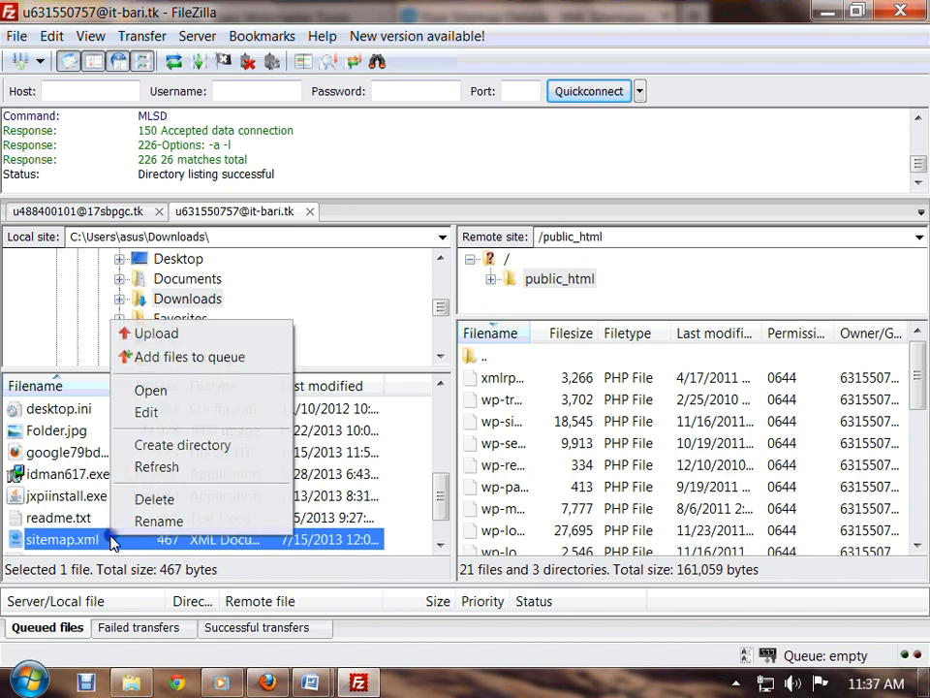
left_click(49, 543)
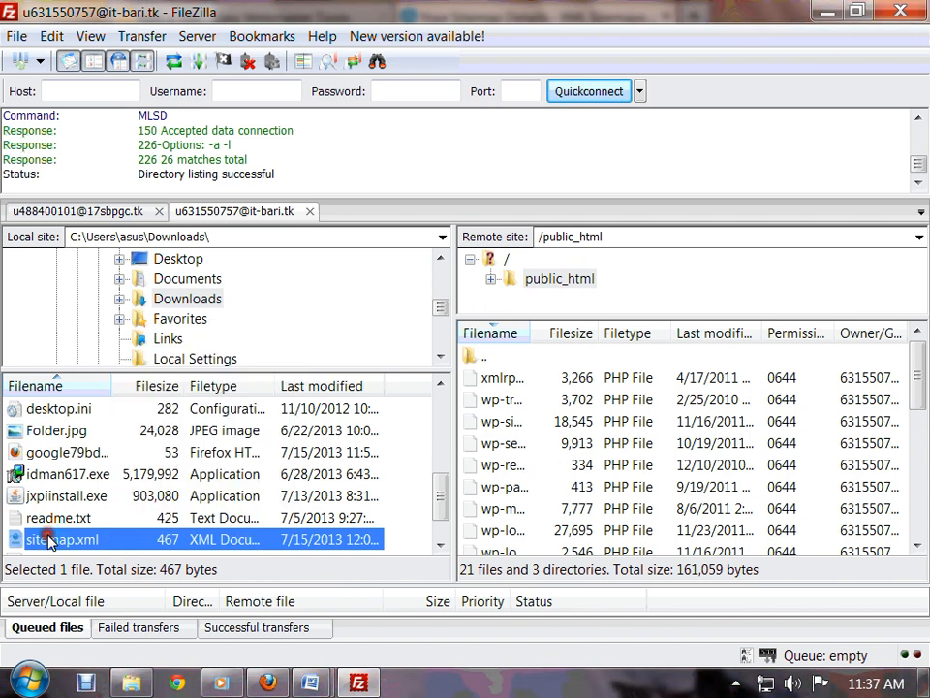
left_click(147, 532)
right_click(150, 539)
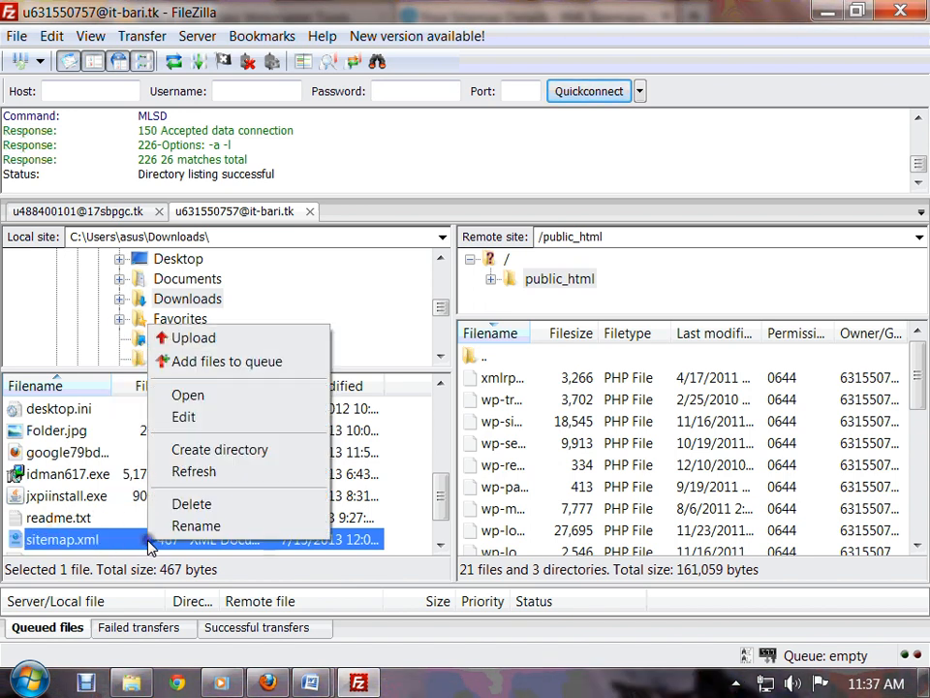
left_click(209, 347)
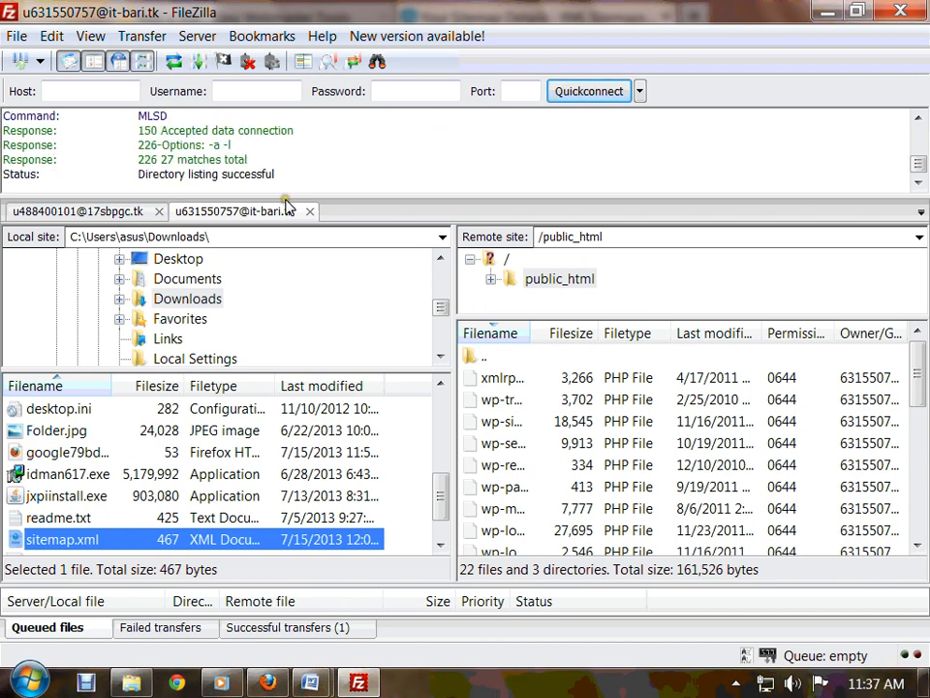
- Check the transfer log for the upload, then return to Firefox
left_click_drag(293, 177, 111, 181)
left_click_drag(291, 175, 138, 130)
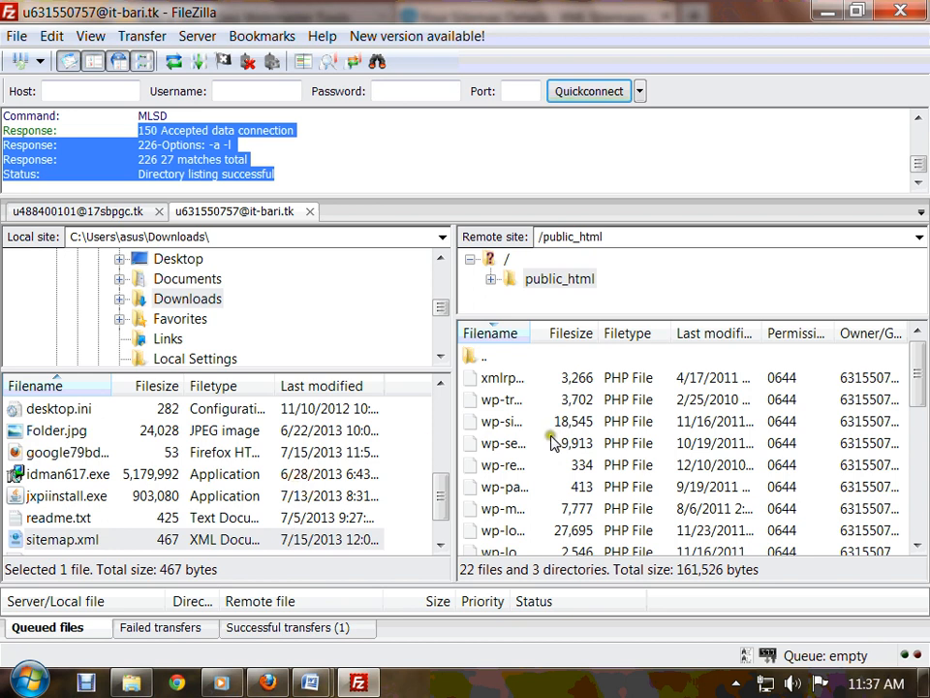
scroll(550, 441, "up", 4)
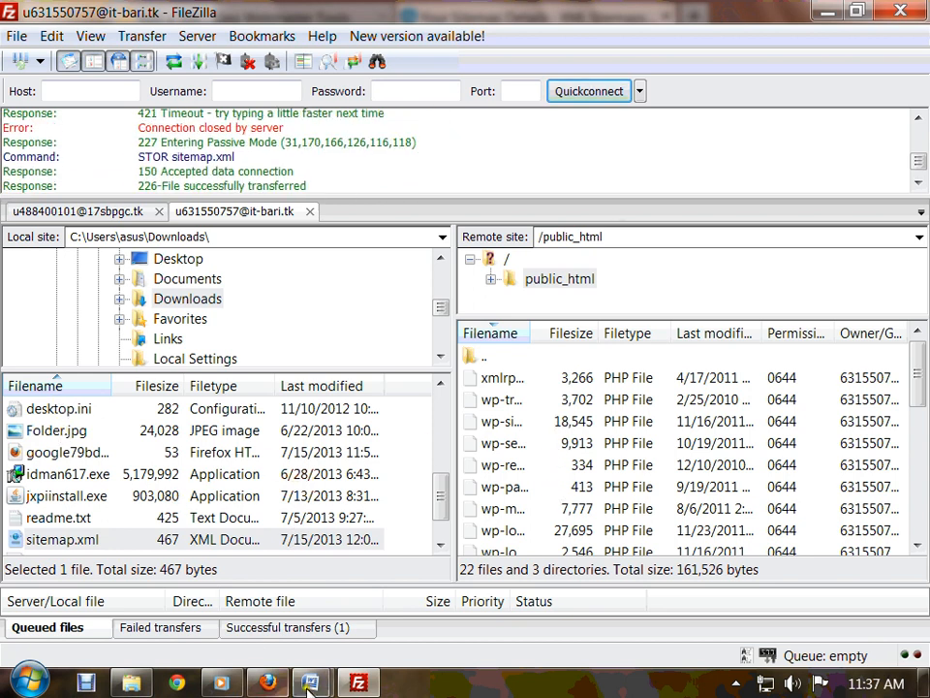
left_click(267, 683)
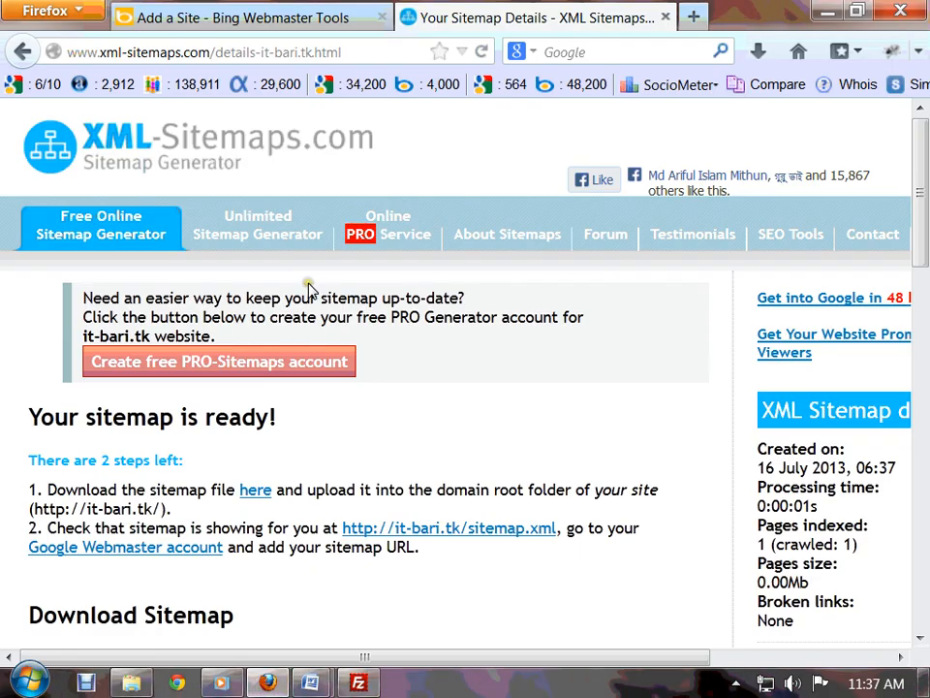
left_click(284, 19)
left_click(170, 351)
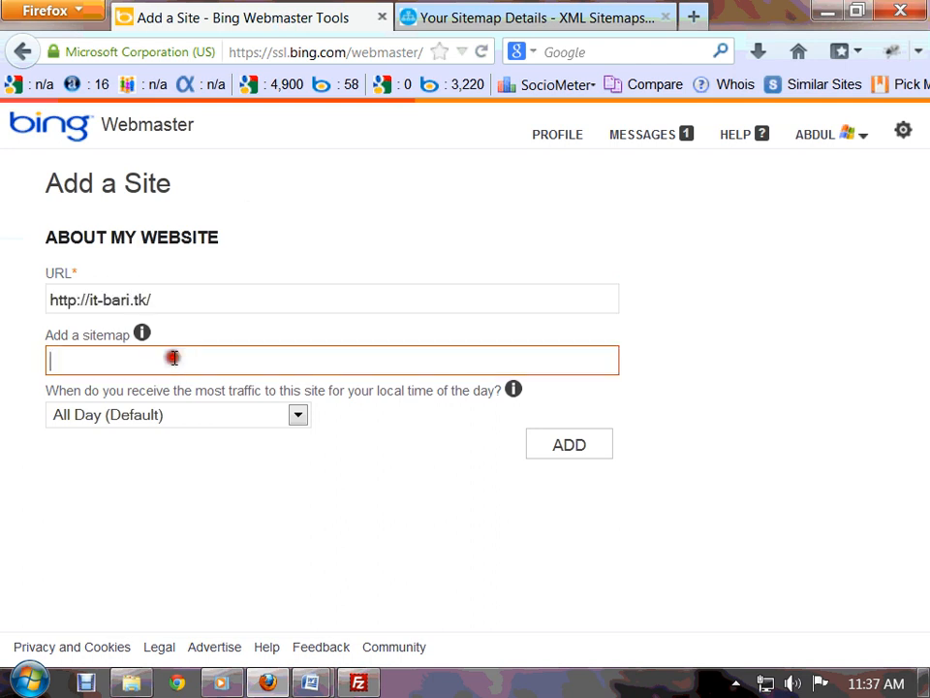
left_click(174, 295)
left_click_drag(174, 294, 11, 294)
key("ctrl+c")
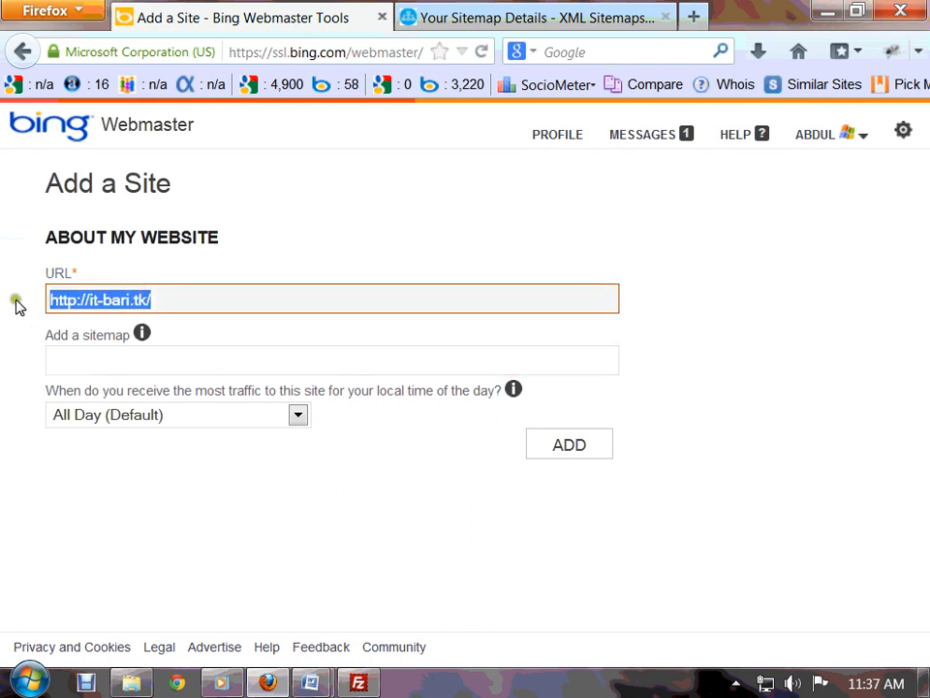
left_click(73, 360)
key("ctrl+v")
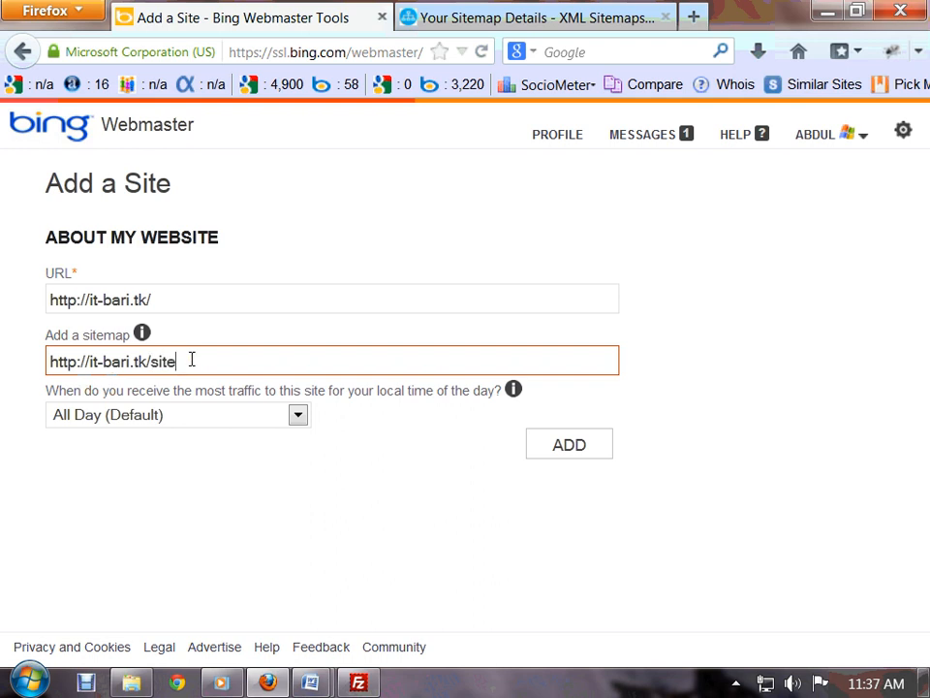
type("sitemap.xml")
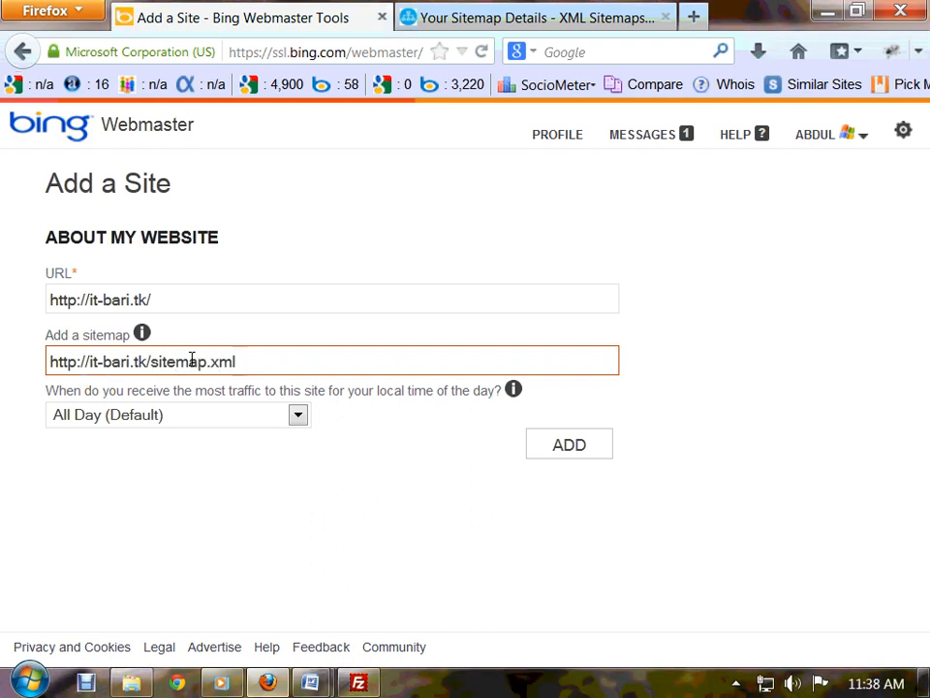
left_click_drag(232, 361, 30, 360)
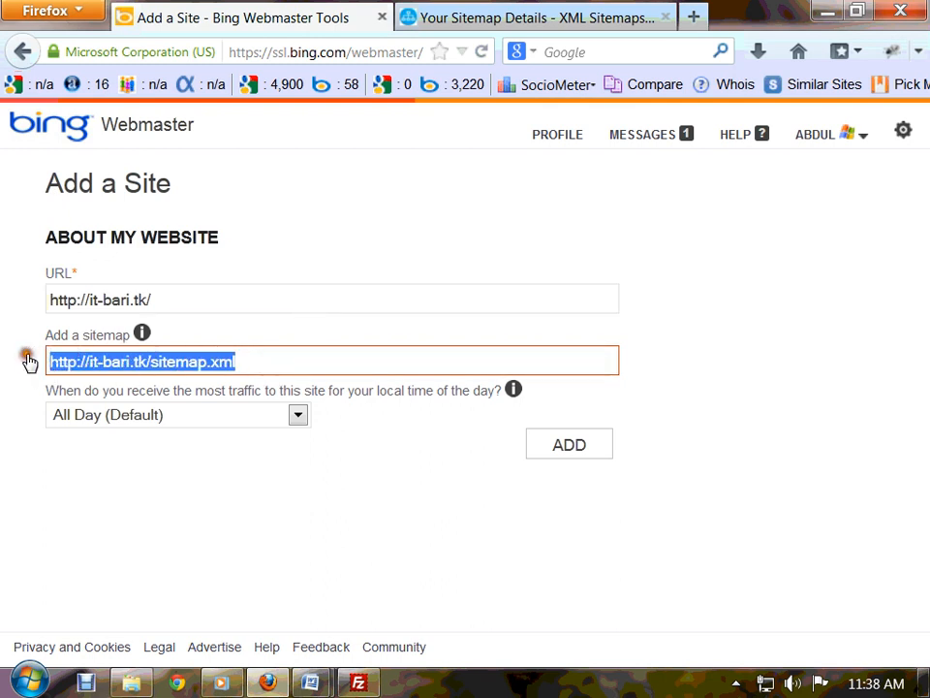
key("ctrl+c")
left_click(581, 24)
left_click(432, 49)
key("ctrl+v")
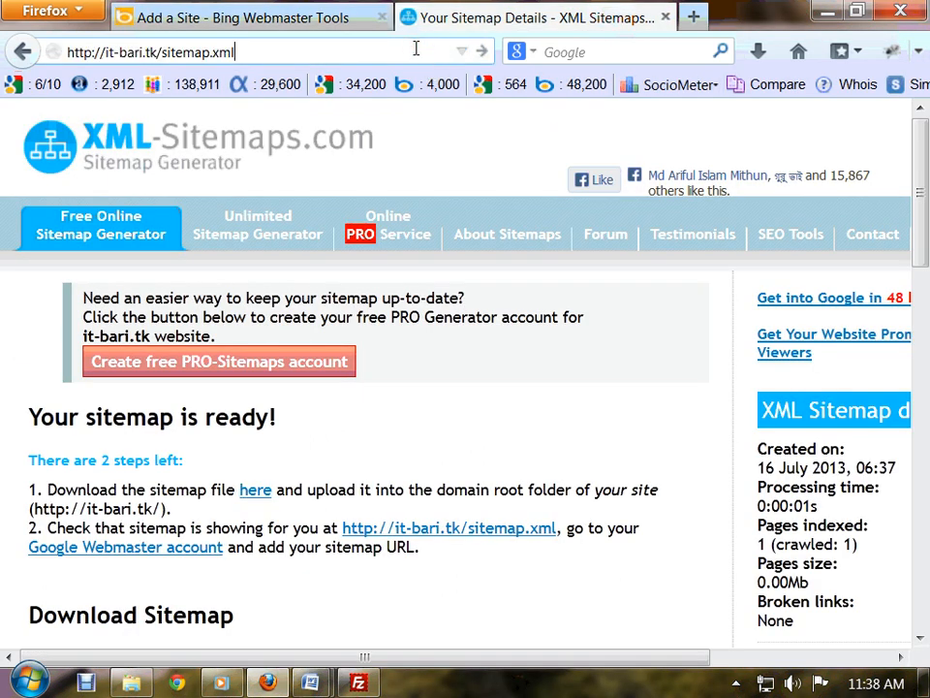
key("Return")
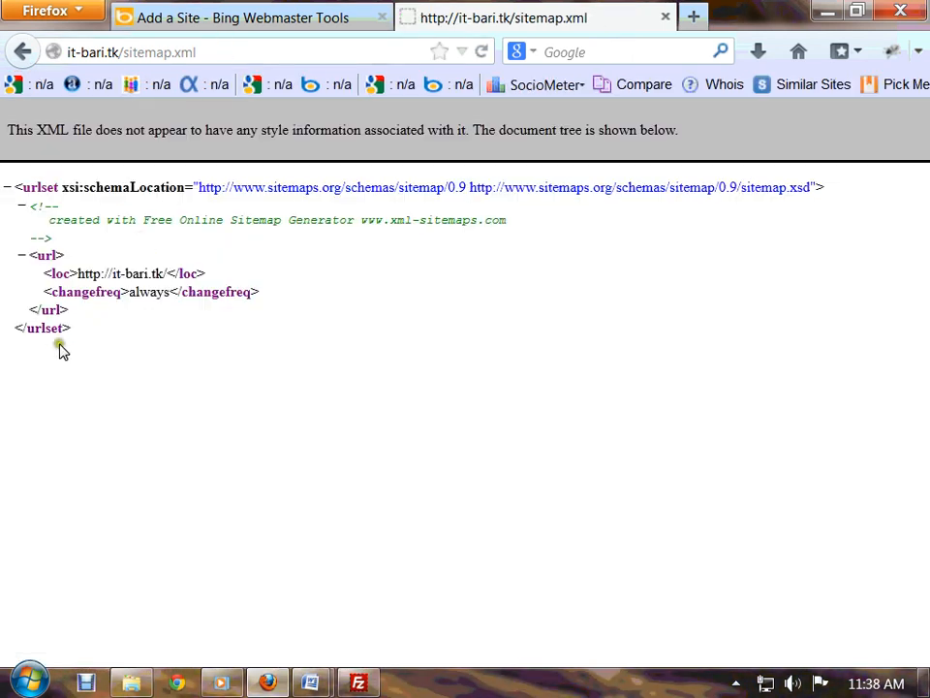
left_click_drag(60, 349, 7, 86)
left_click(358, 322)
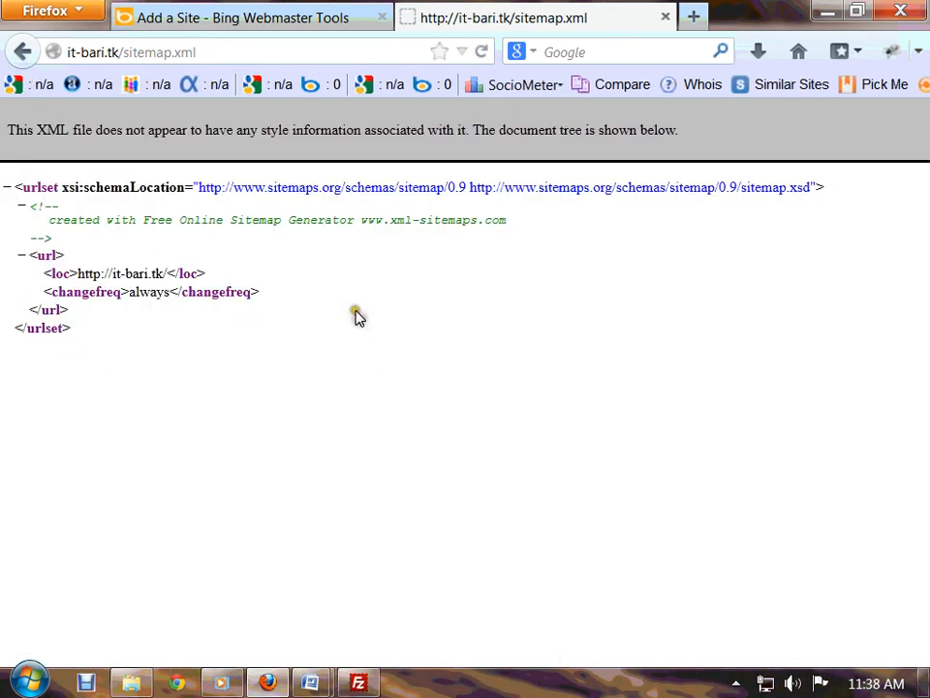
left_click(287, 21)
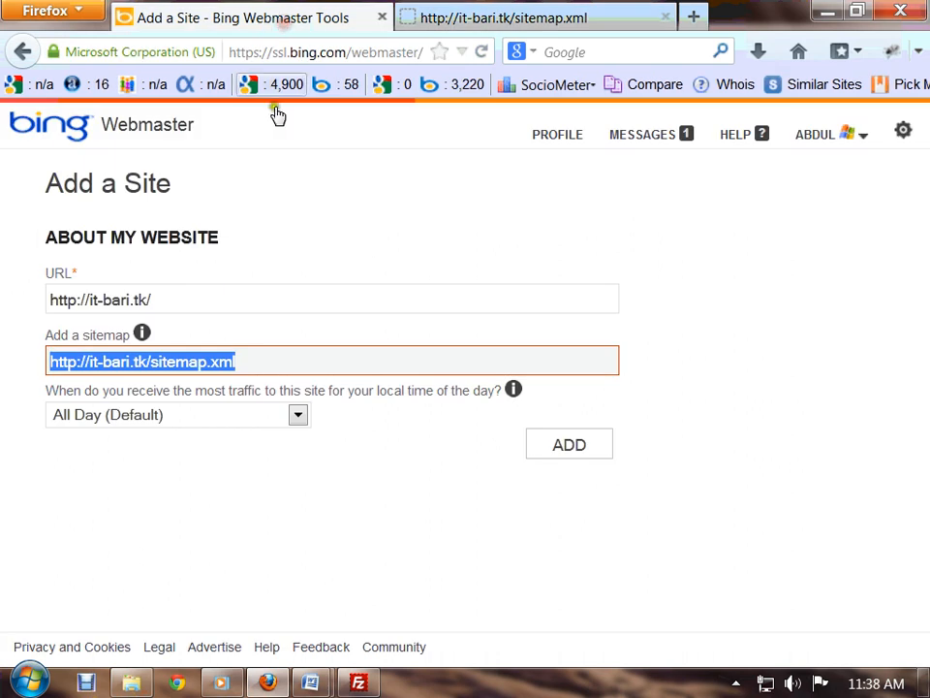
left_click(578, 456)
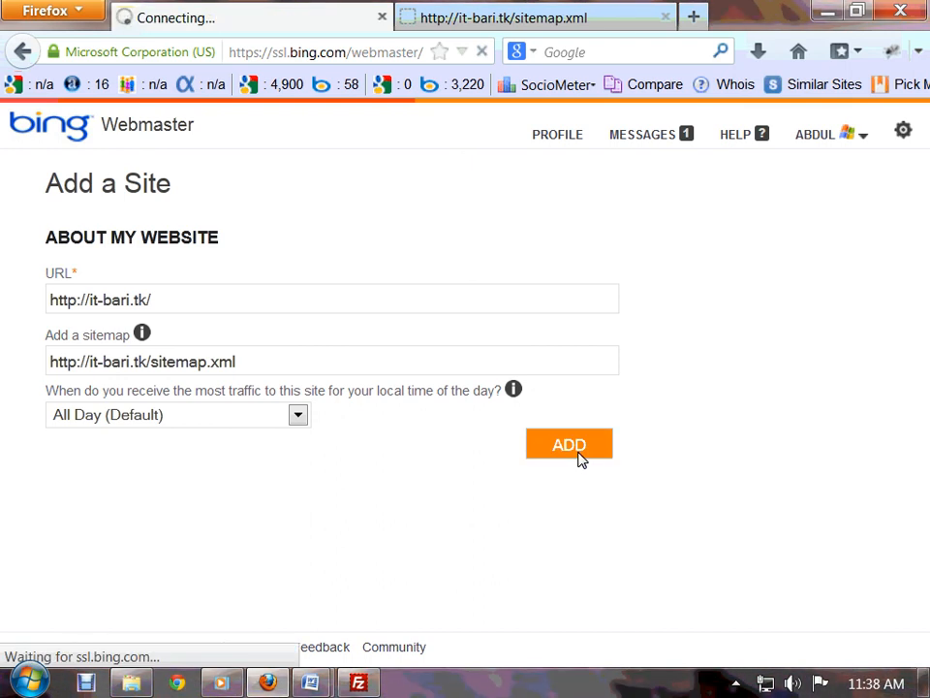
- Bring up the Verify ownership page for it-bari.tk and scroll through its options
left_click(446, 359)
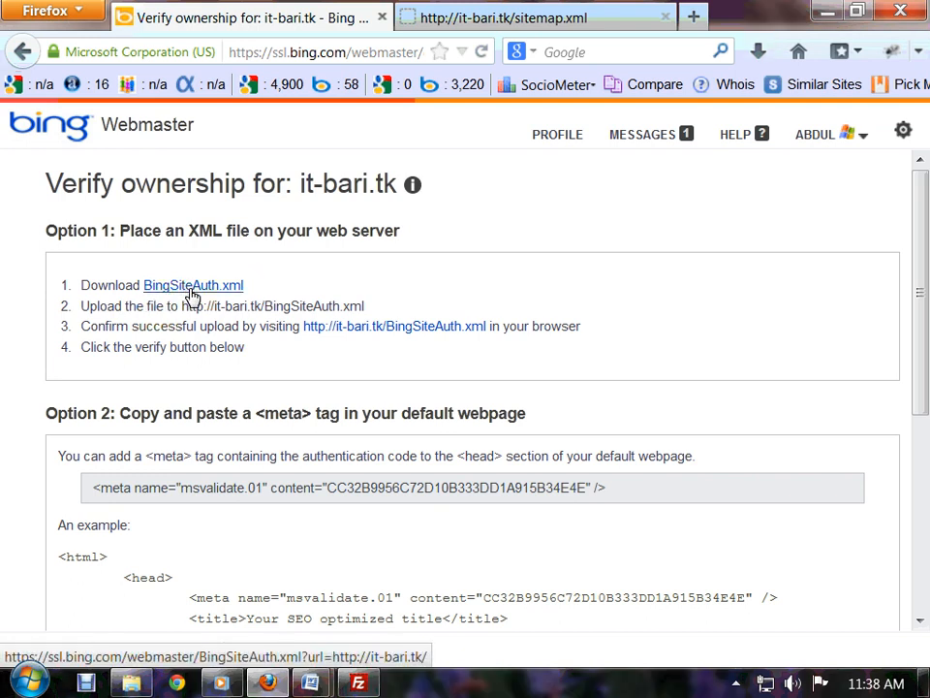
scroll(192, 295, "down", 2)
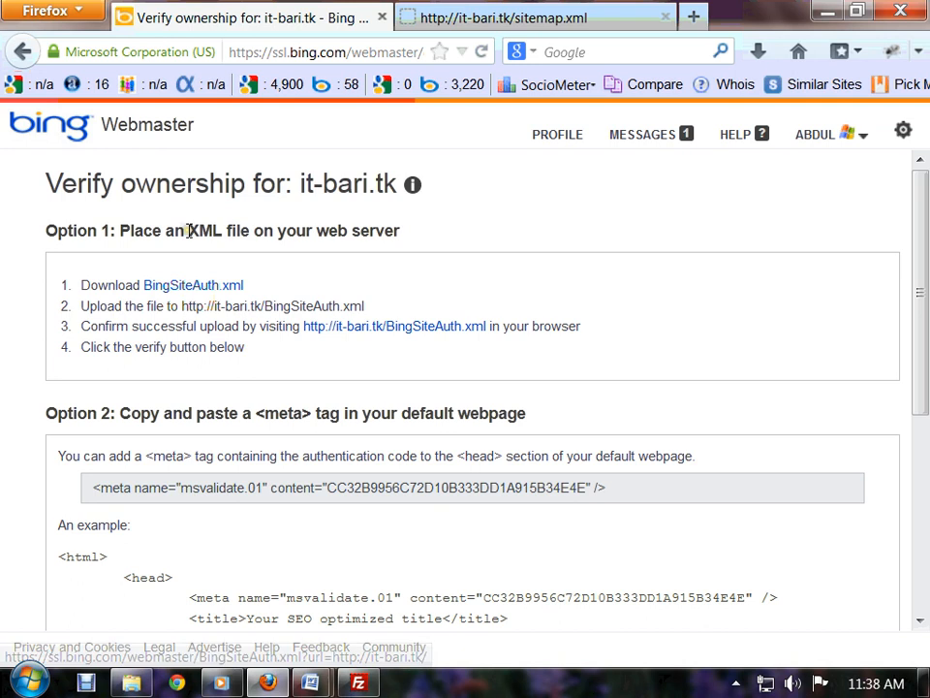
scroll(247, 334, "up", 2)
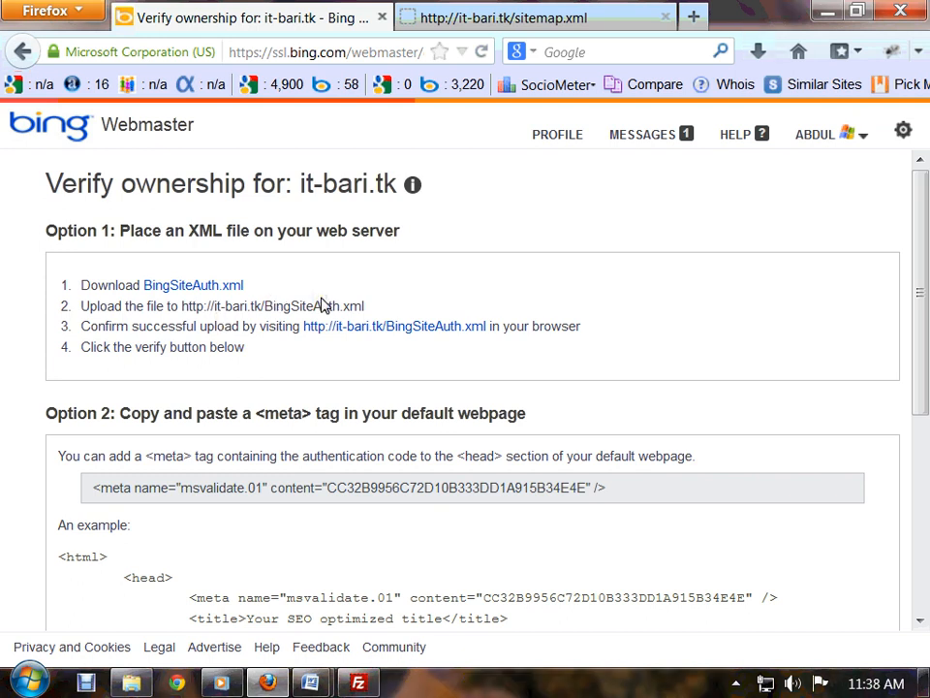
scroll(92, 470, "down", 1)
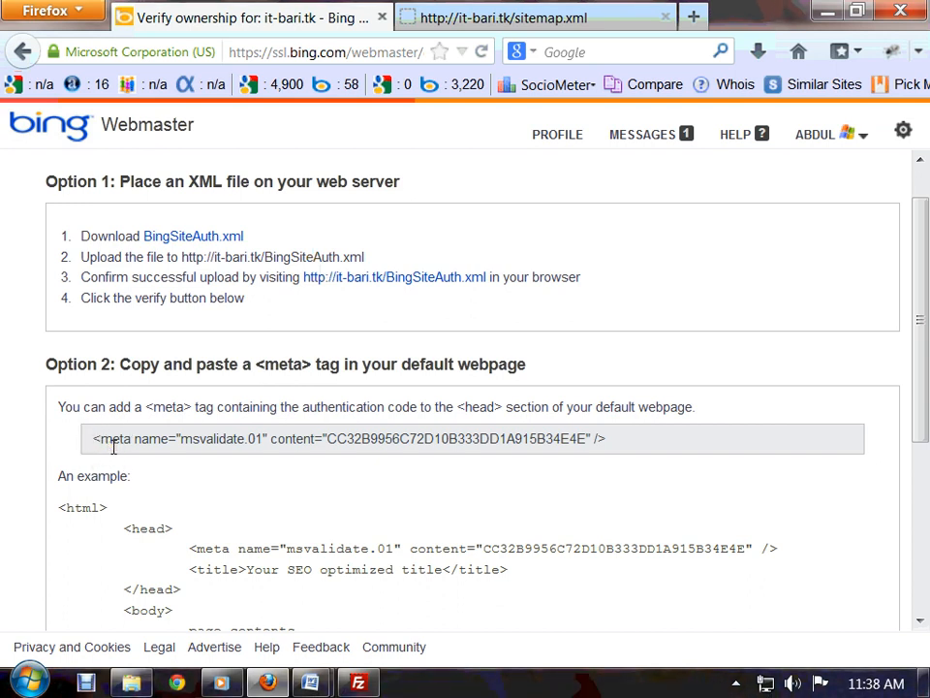
- Highlight the Option 2 meta tag line and the Option 1 BingSiteAuth.xml file heading
left_click_drag(631, 444, 62, 457)
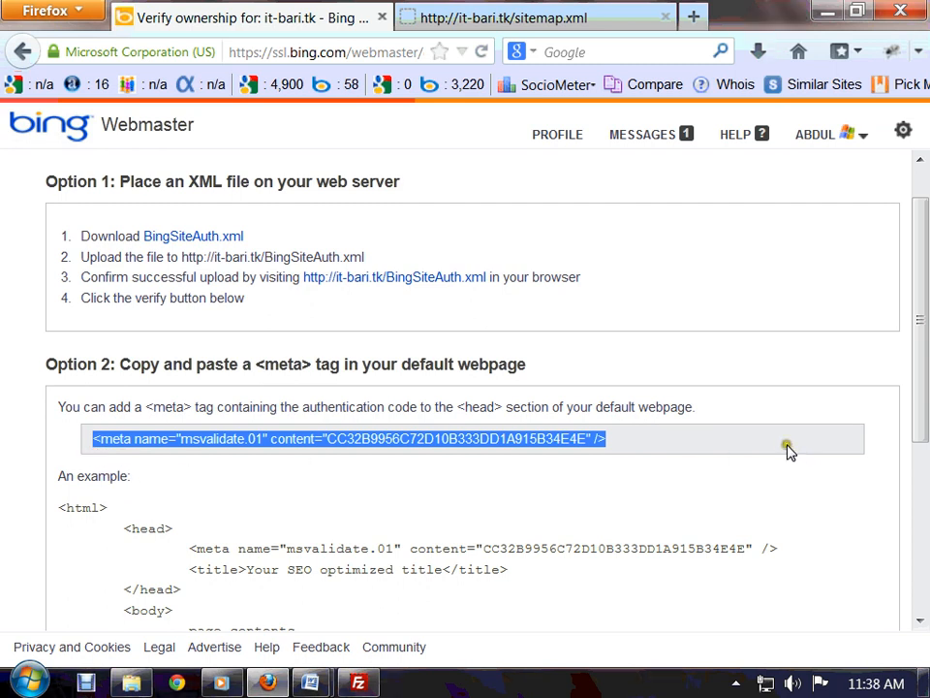
left_click_drag(526, 373, 121, 376)
scroll(612, 469, "down", 2)
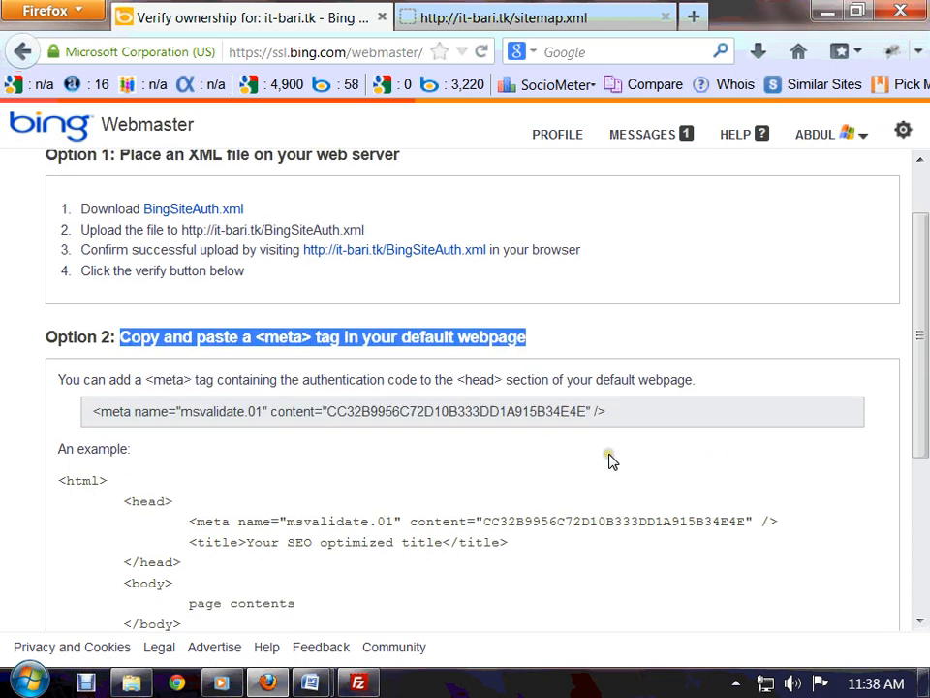
left_click_drag(618, 374, 158, 380)
triple_click(87, 351)
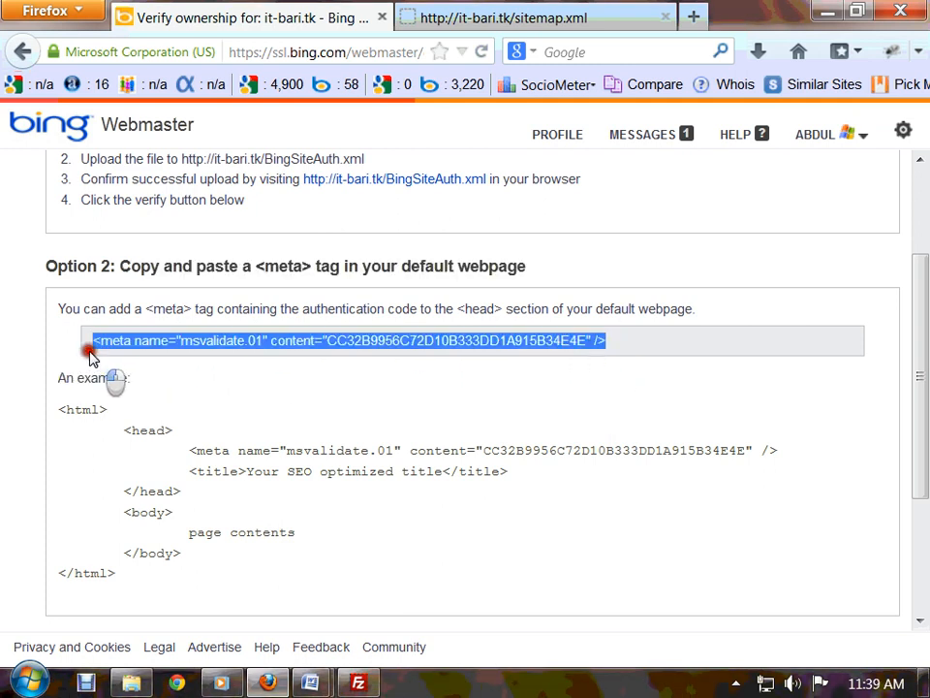
scroll(297, 588, "down", 4)
scroll(299, 587, "up", 7)
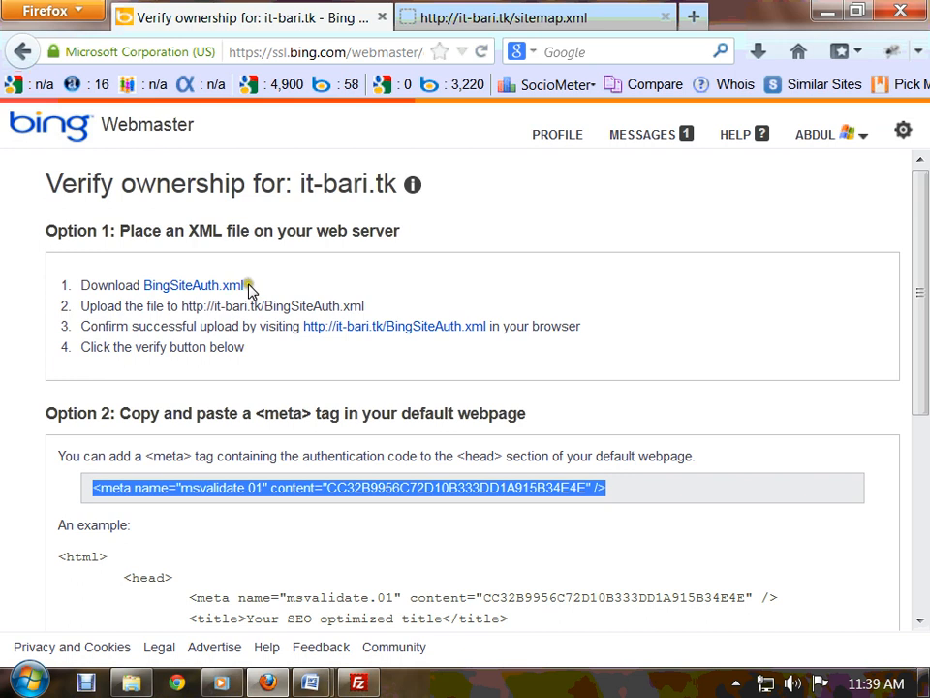
left_click_drag(450, 245, 109, 233)
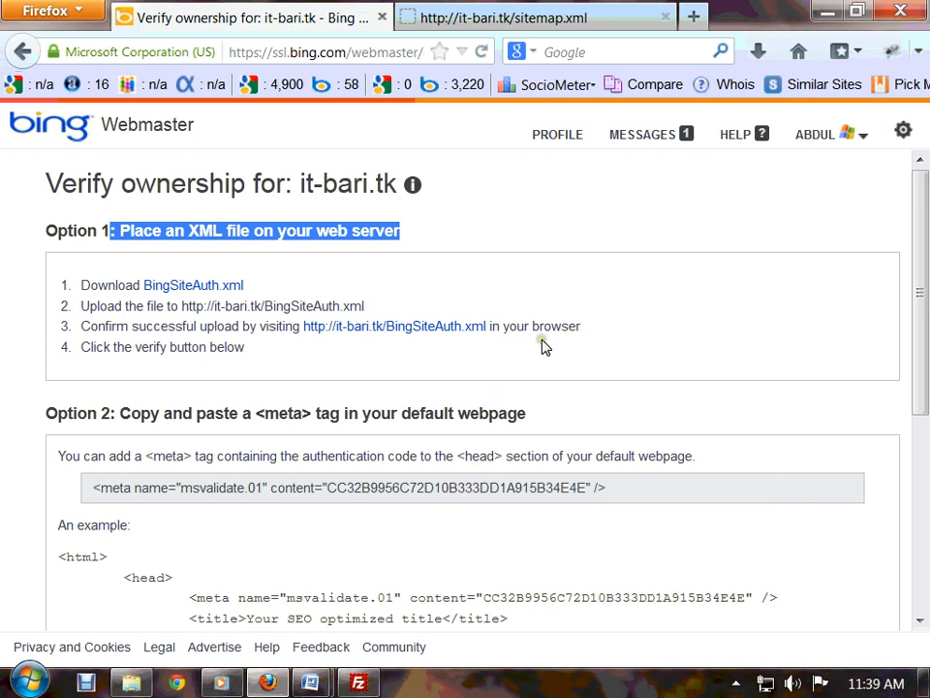
- Download and save BingSiteAuth.xml, dismiss the Downloads panel, and switch to FileZilla
left_click(201, 293)
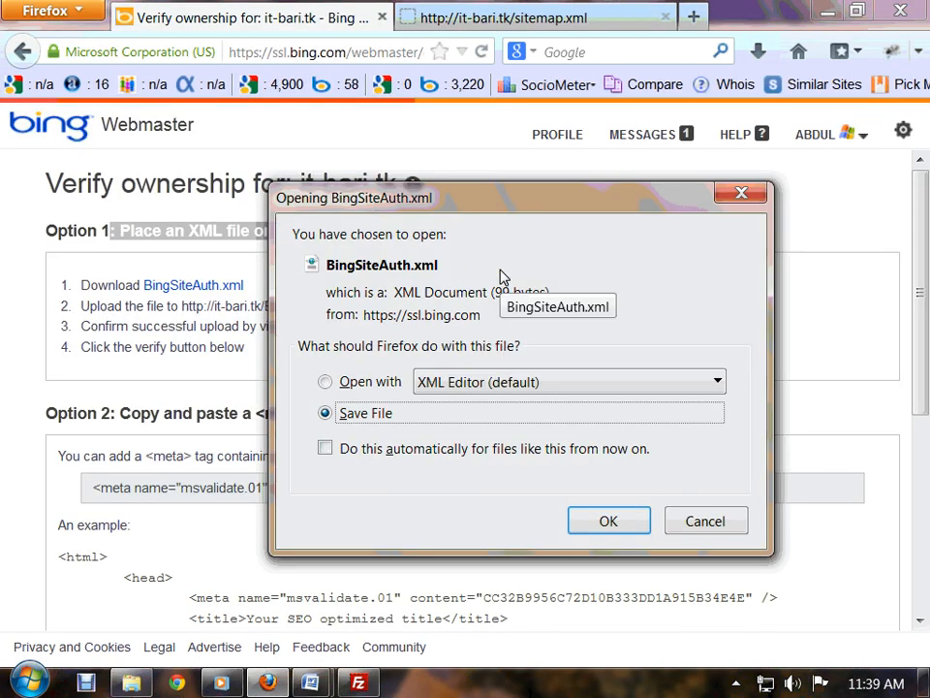
left_click(602, 517)
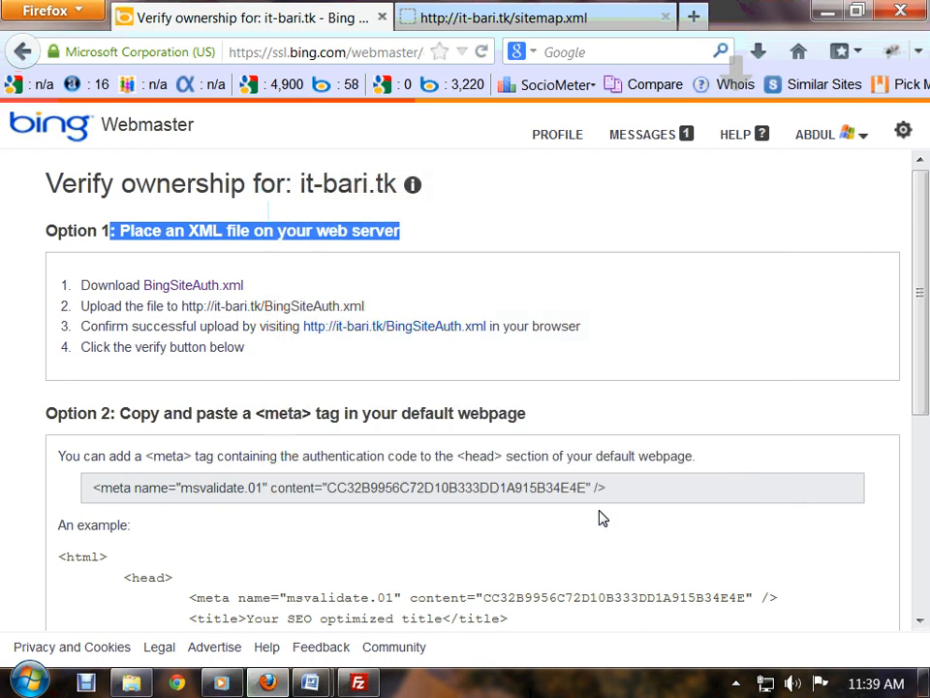
left_click(758, 53)
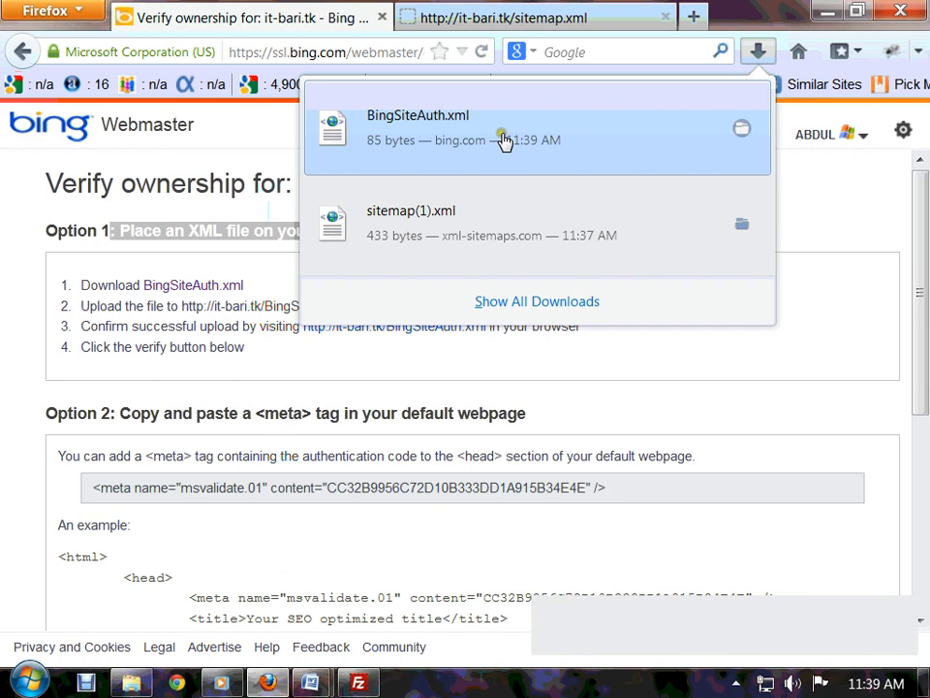
left_click(835, 371)
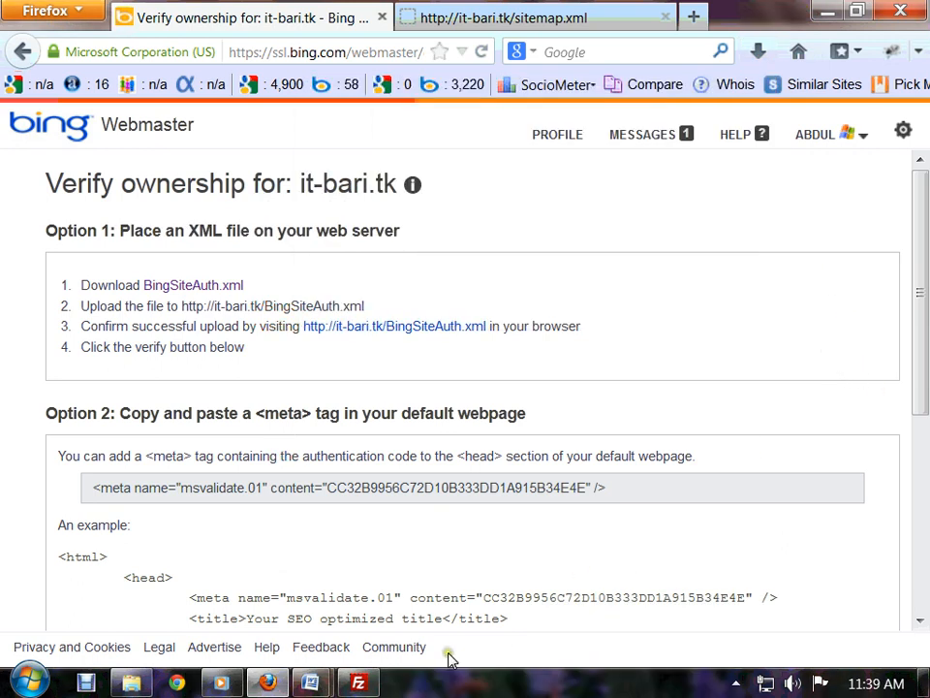
key("alt+Tab")
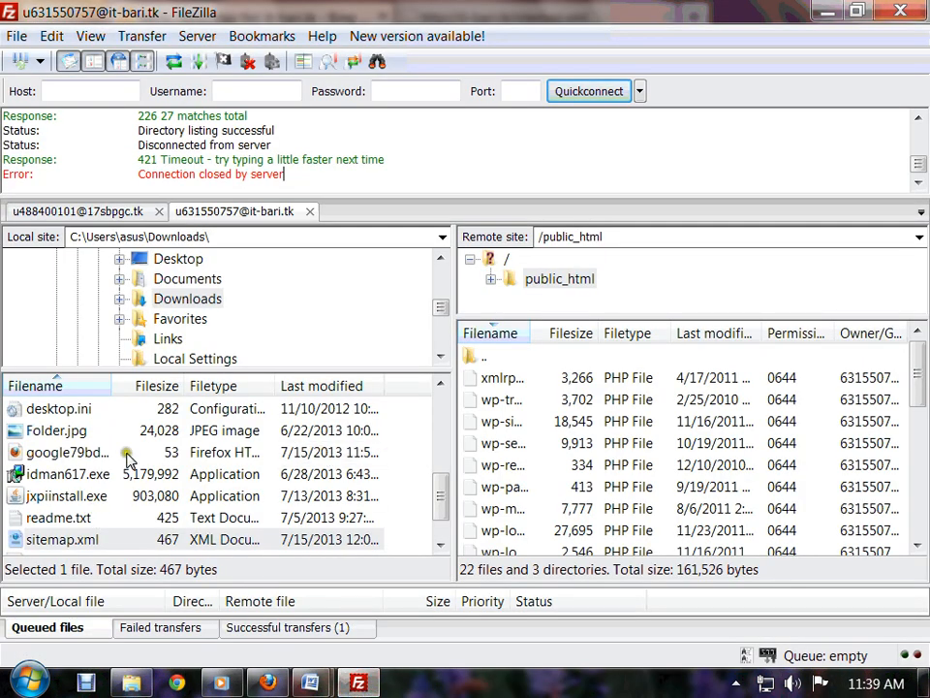
- Refresh the local Downloads listing and select BingSiteAuth.xml
right_click(129, 454)
left_click(158, 536)
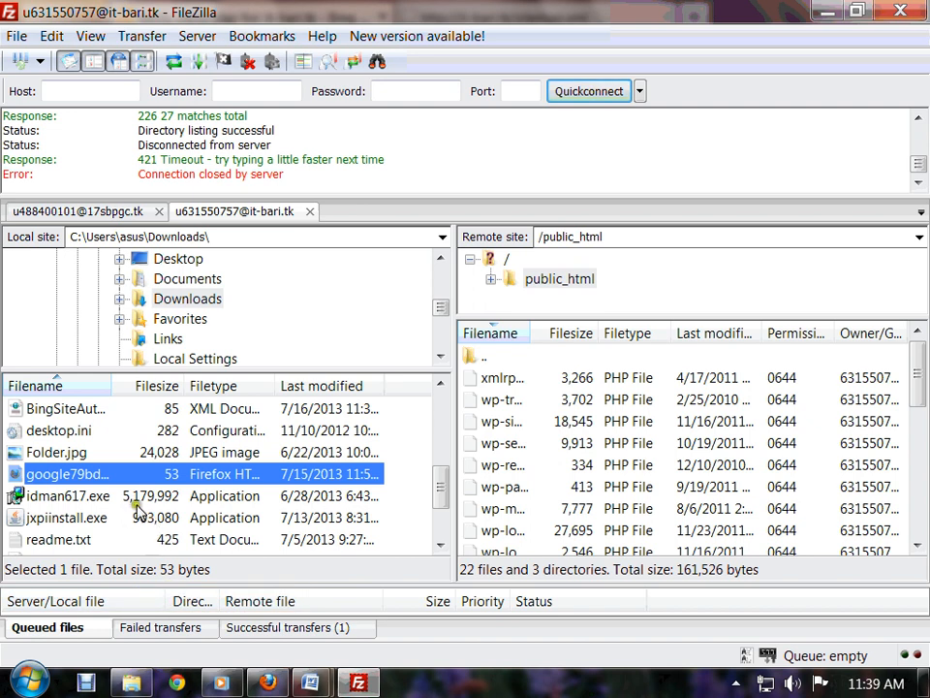
scroll(39, 475, "down", 2)
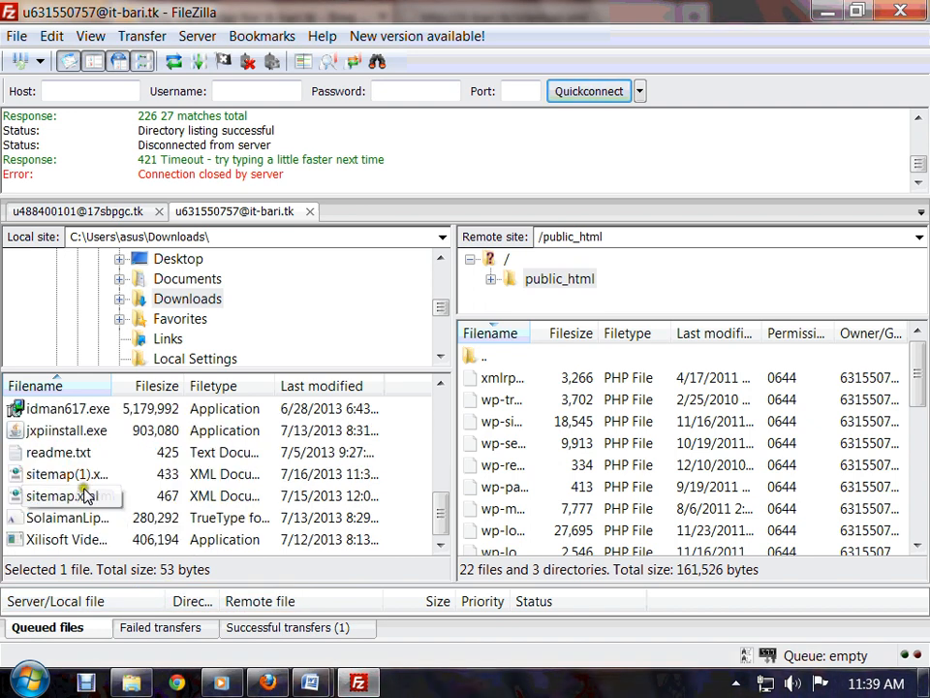
scroll(87, 496, "up", 3)
scroll(81, 499, "down", 1)
left_click(137, 457)
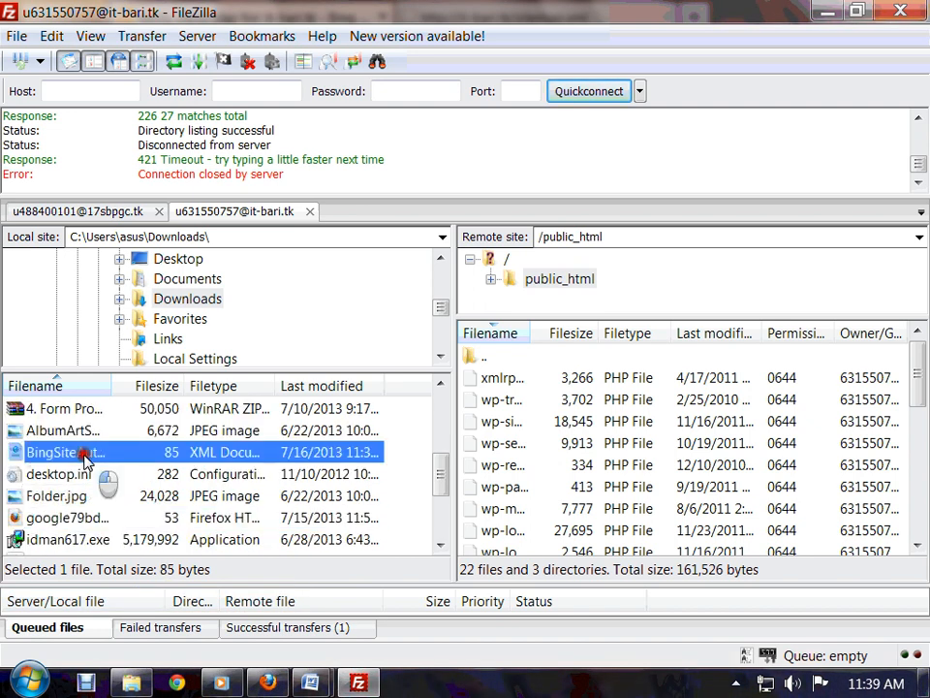
- Upload the 85-byte BingSiteAuth.xml into the remote /public_html folder
right_click(95, 457)
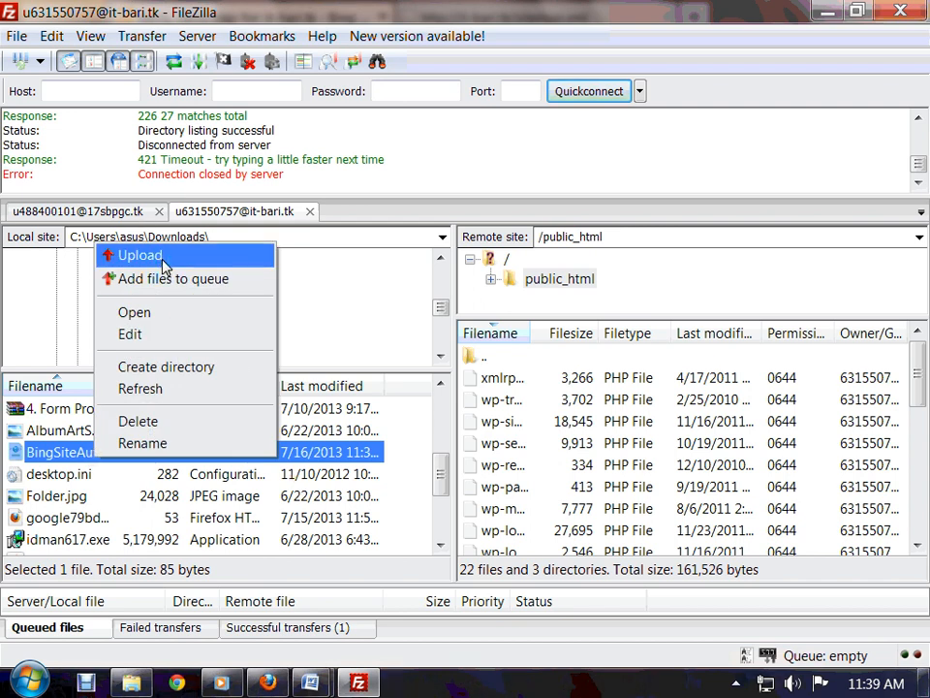
left_click(490, 280)
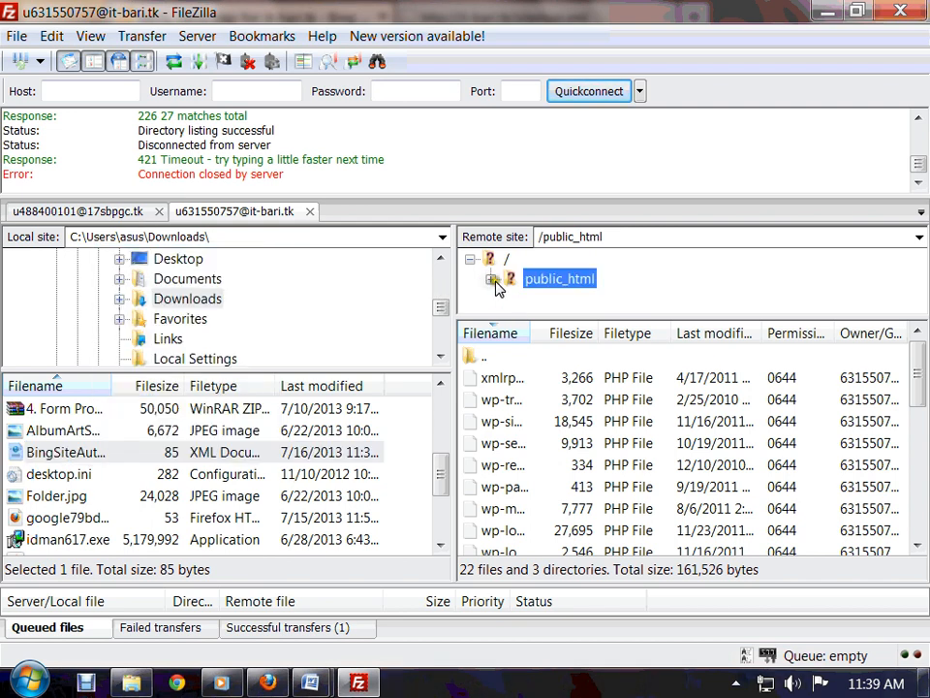
right_click(94, 450)
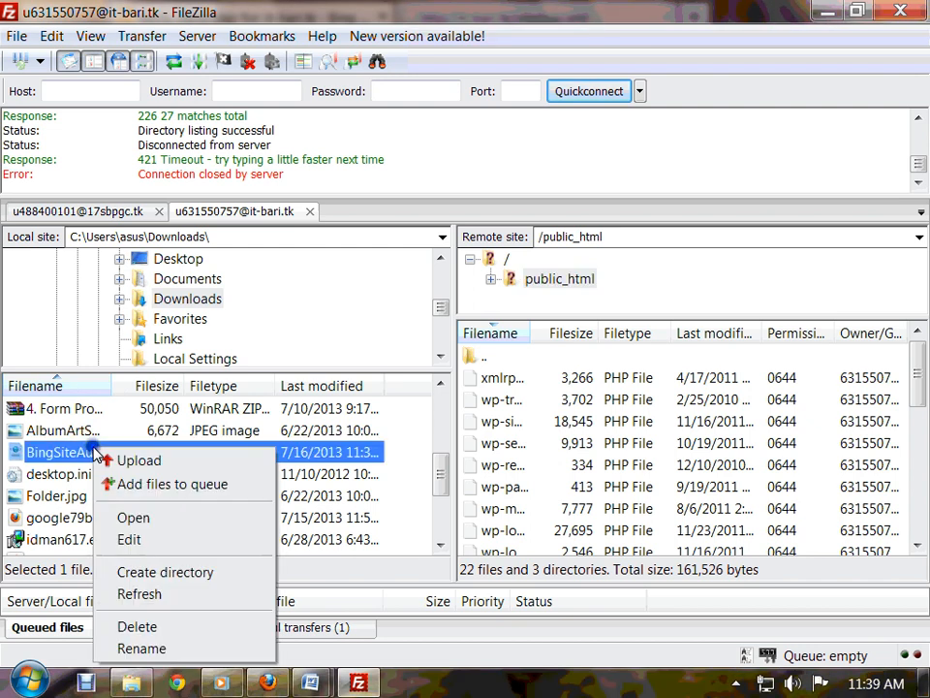
left_click(135, 461)
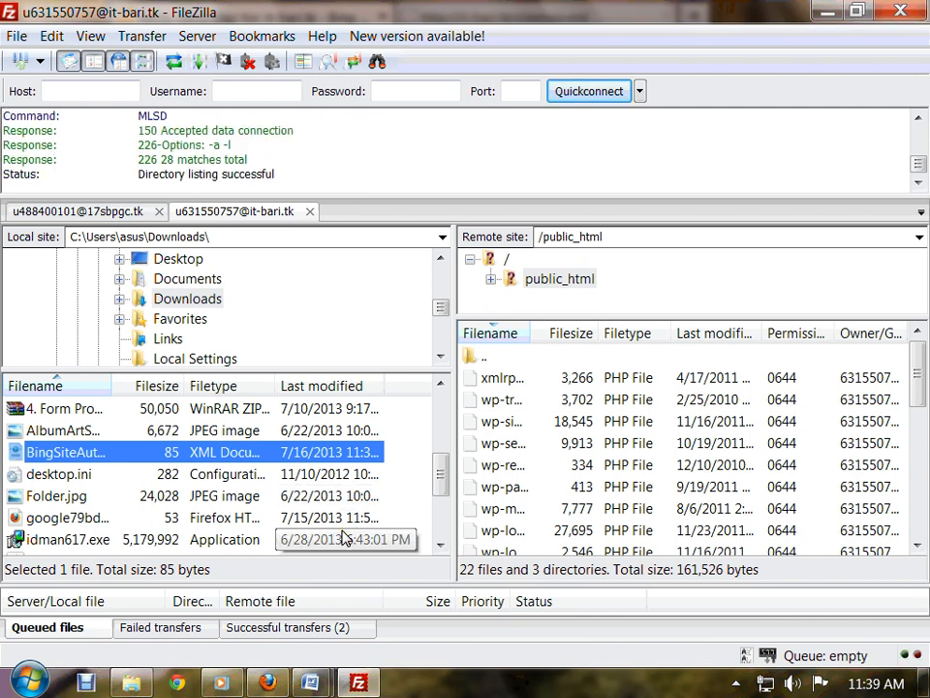
left_click(557, 281)
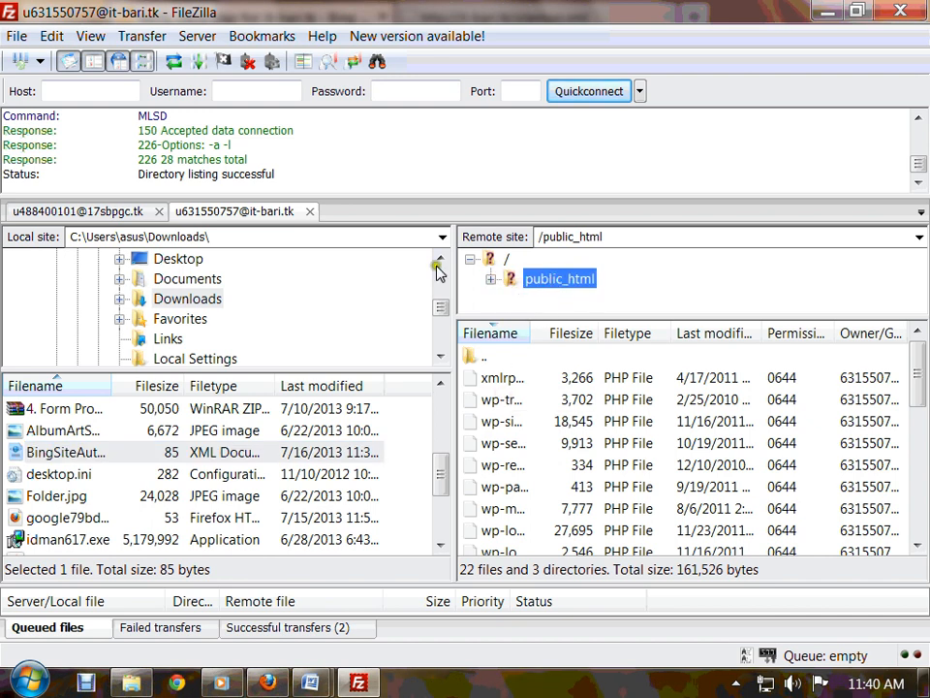
left_click_drag(305, 184, 3, 114)
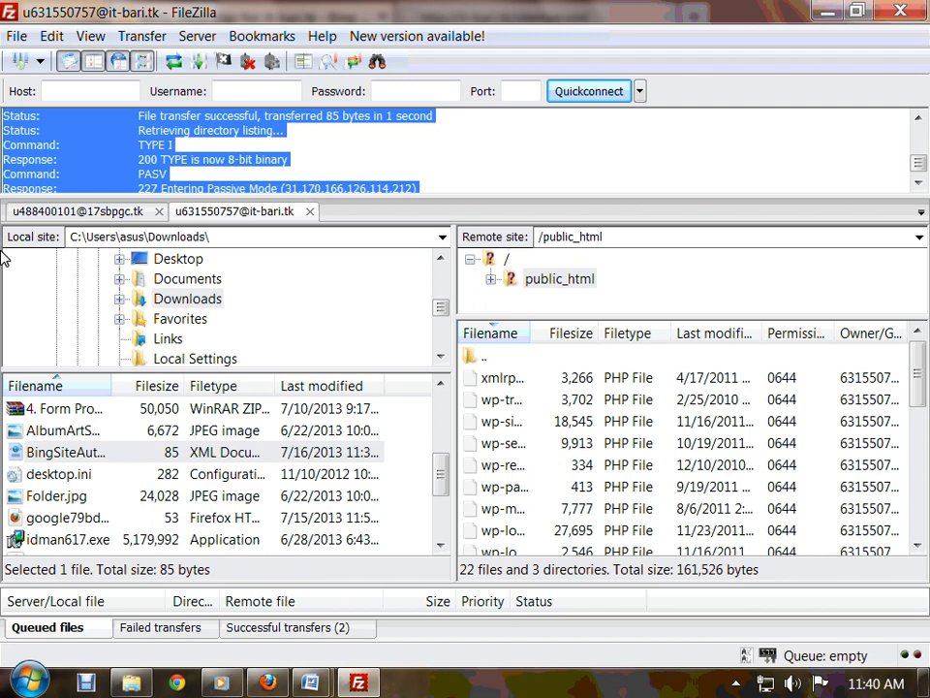
- Open it-bari.tk/BingSiteAuth.xml in a new tab to confirm it loads, then return to FileZilla
left_click(267, 682)
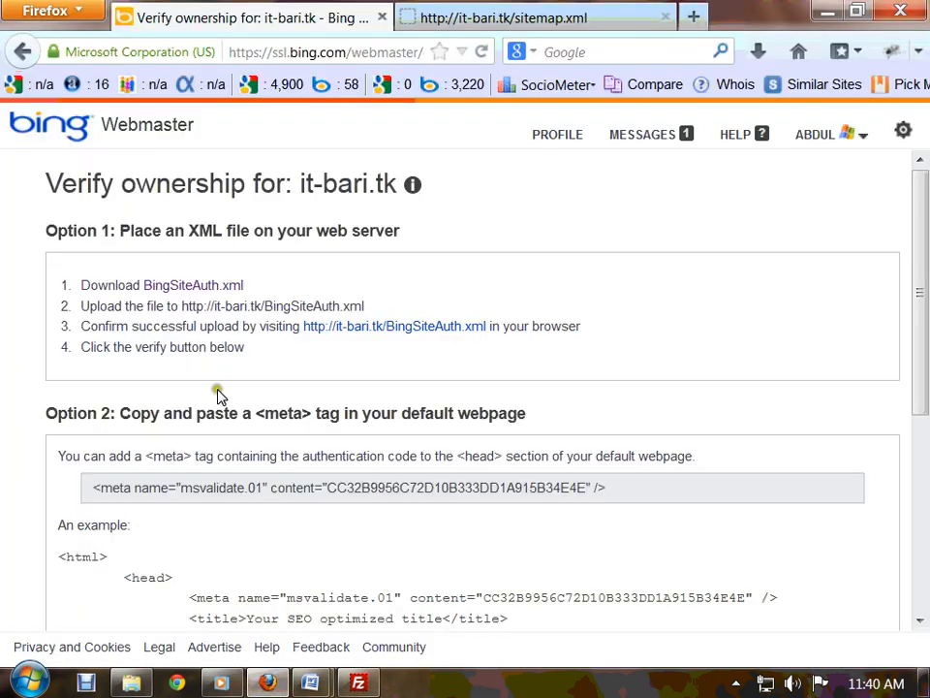
right_click(378, 333)
left_click(412, 340)
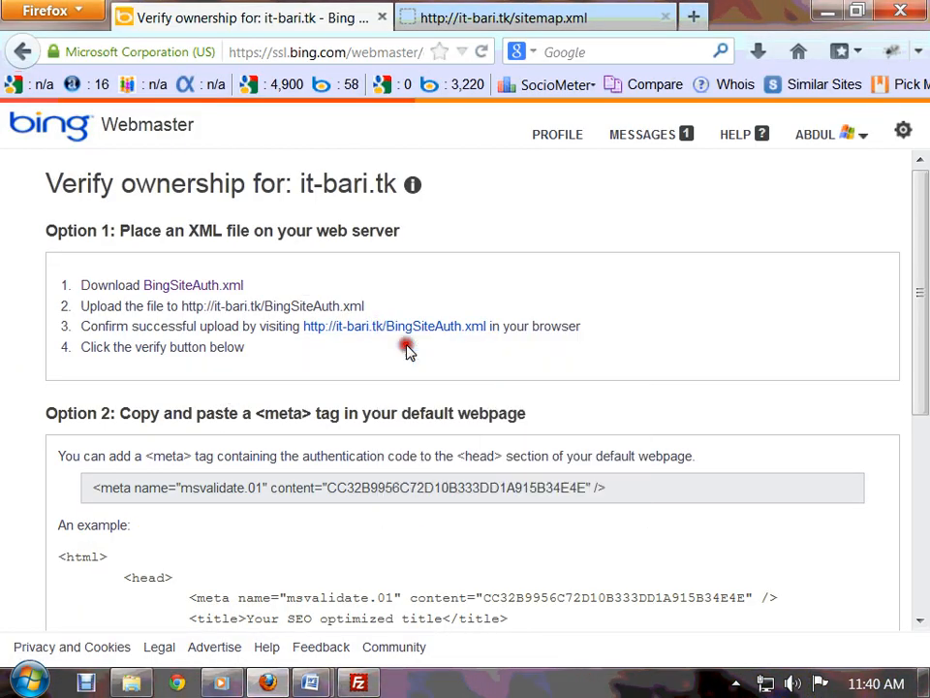
left_click(467, 14)
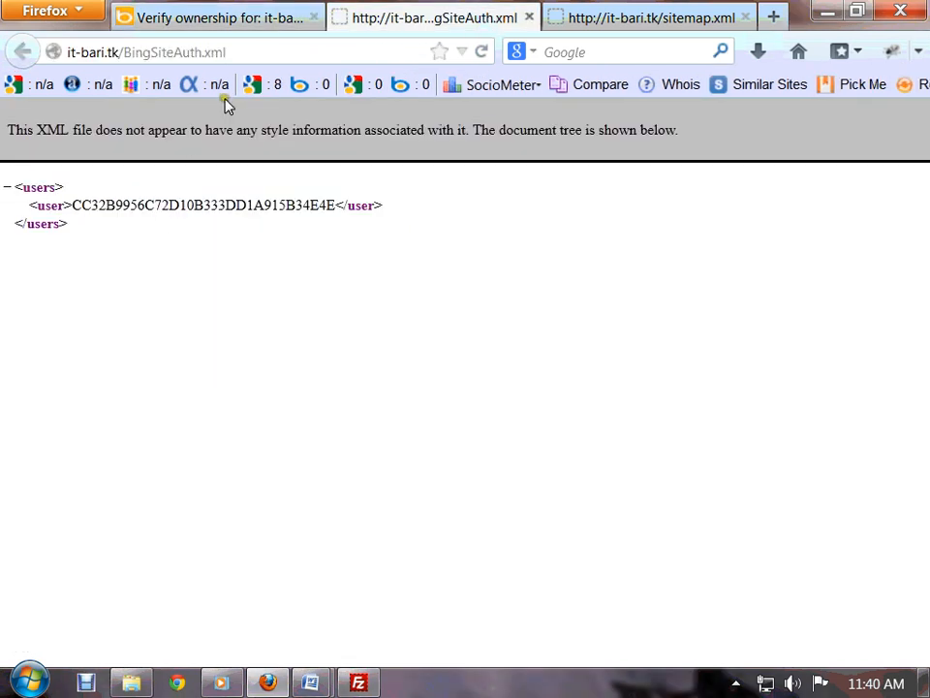
left_click_drag(702, 132, 240, 129)
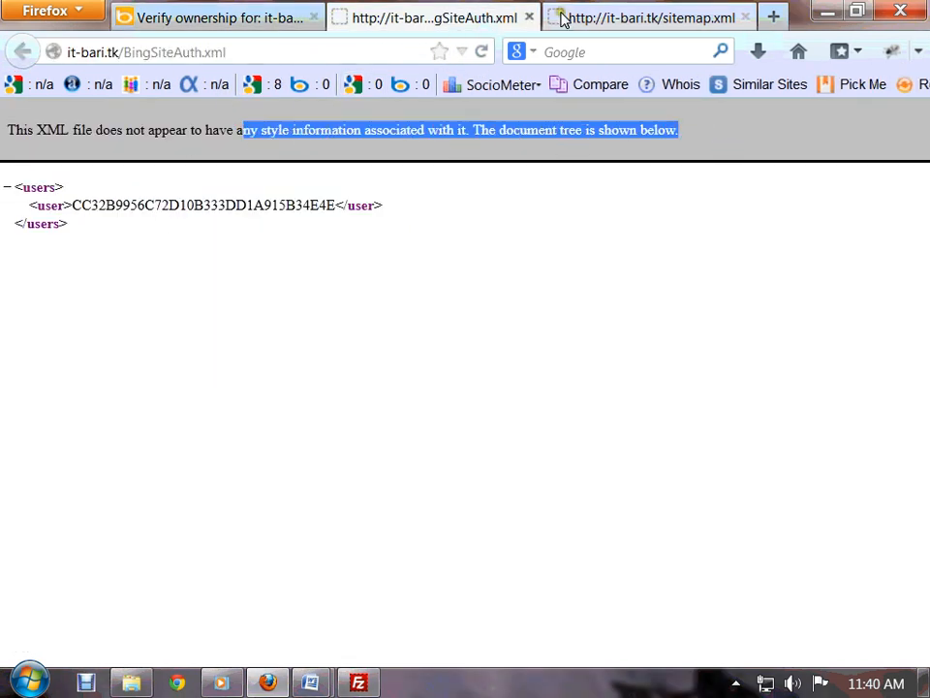
left_click(529, 18)
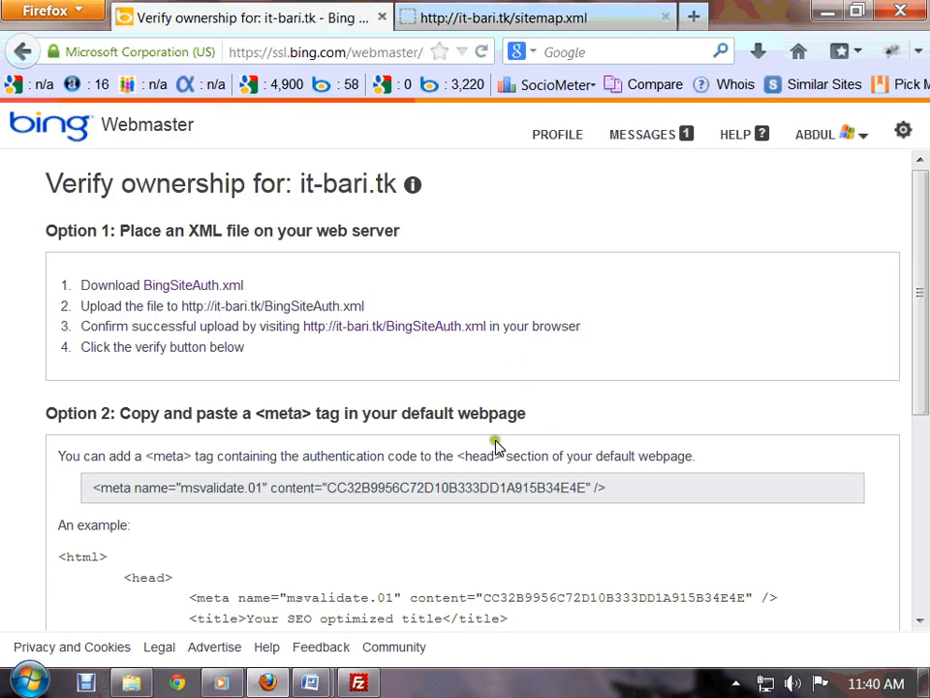
left_click(359, 683)
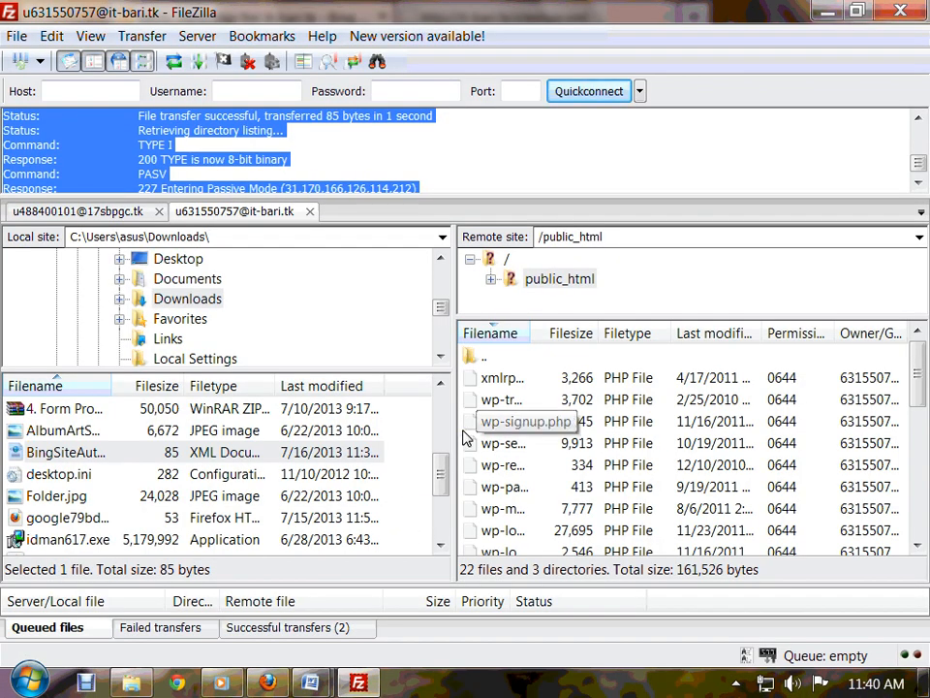
- Navigate the remote folder tree to the server's root folder /
left_click(531, 278)
left_click(491, 280)
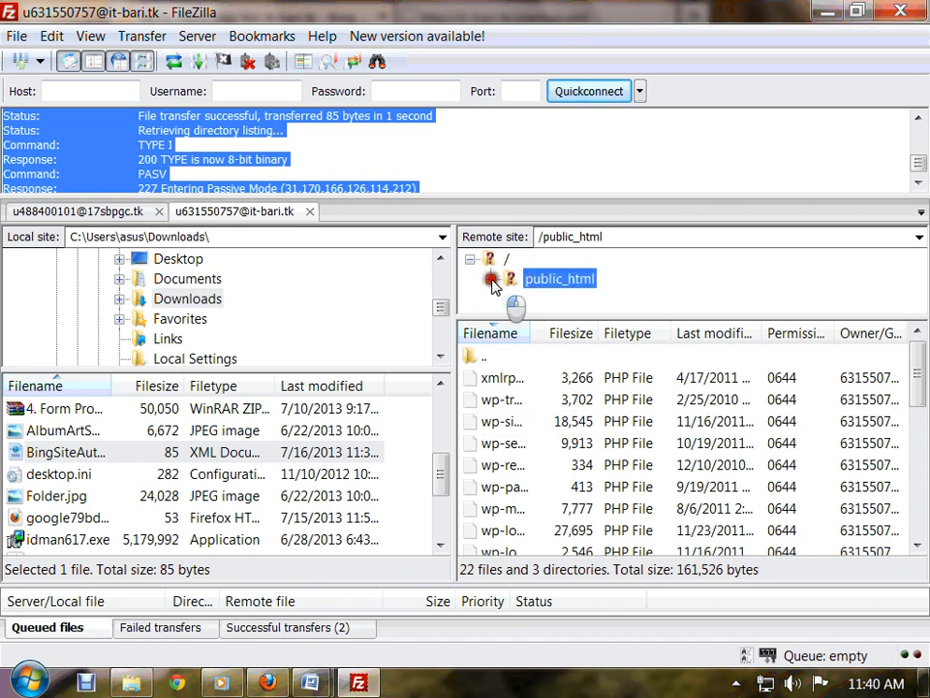
left_click(472, 260)
left_click(472, 260)
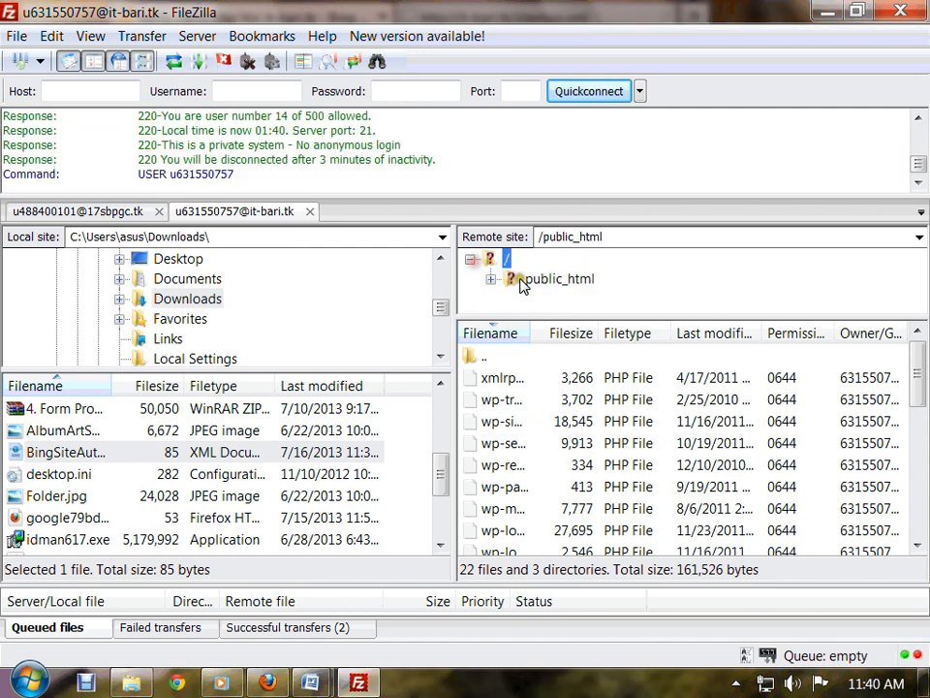
double_click(520, 280)
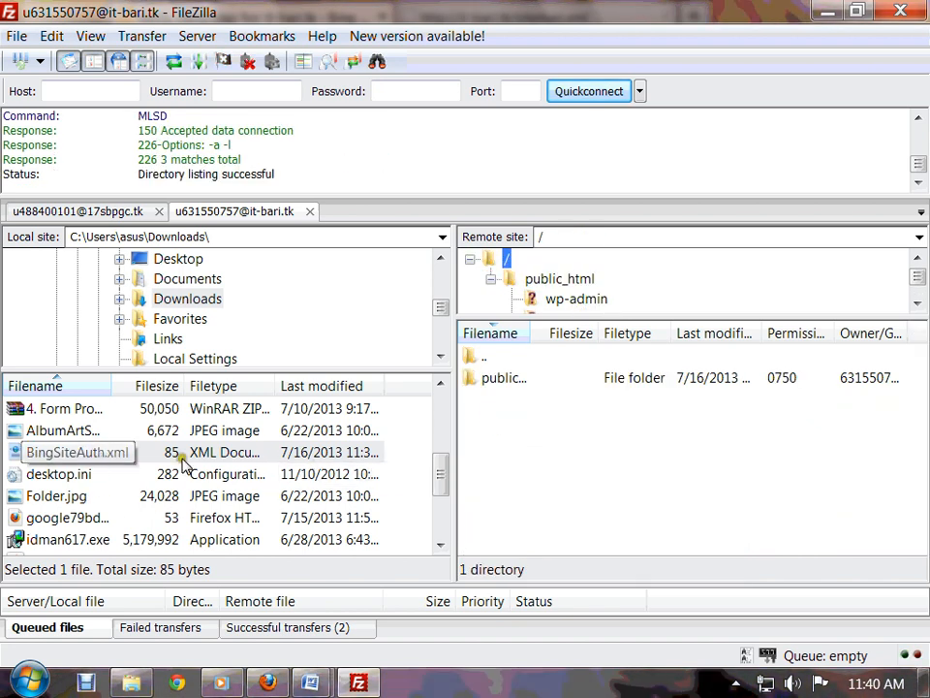
- Upload BingSiteAuth.xml and sitemap.xml (467 bytes) into the server root, then return to Firefox
right_click(131, 457)
left_click(145, 491)
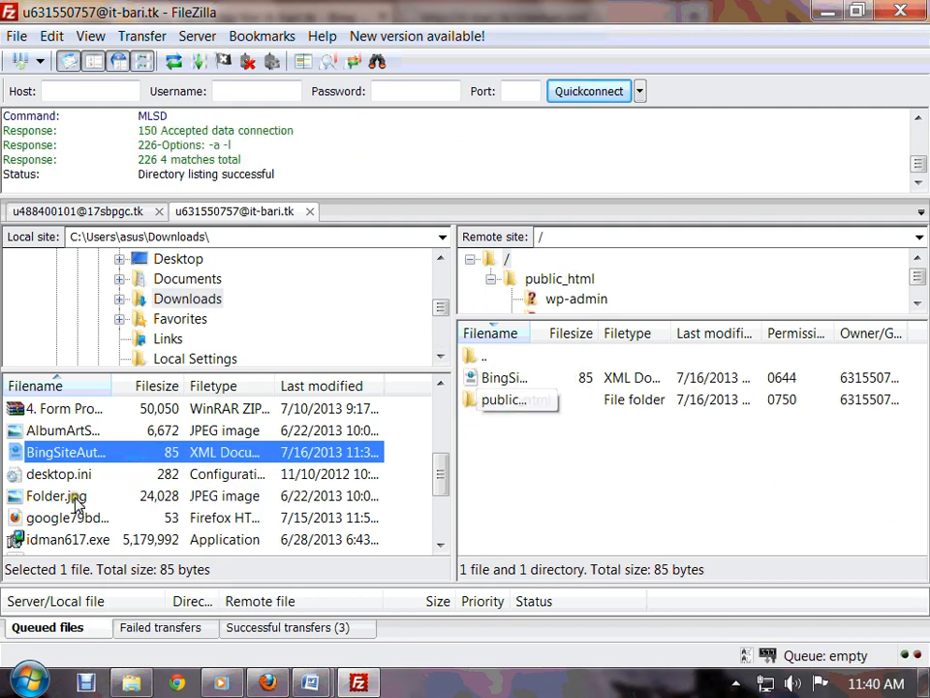
scroll(33, 489, "down", 2)
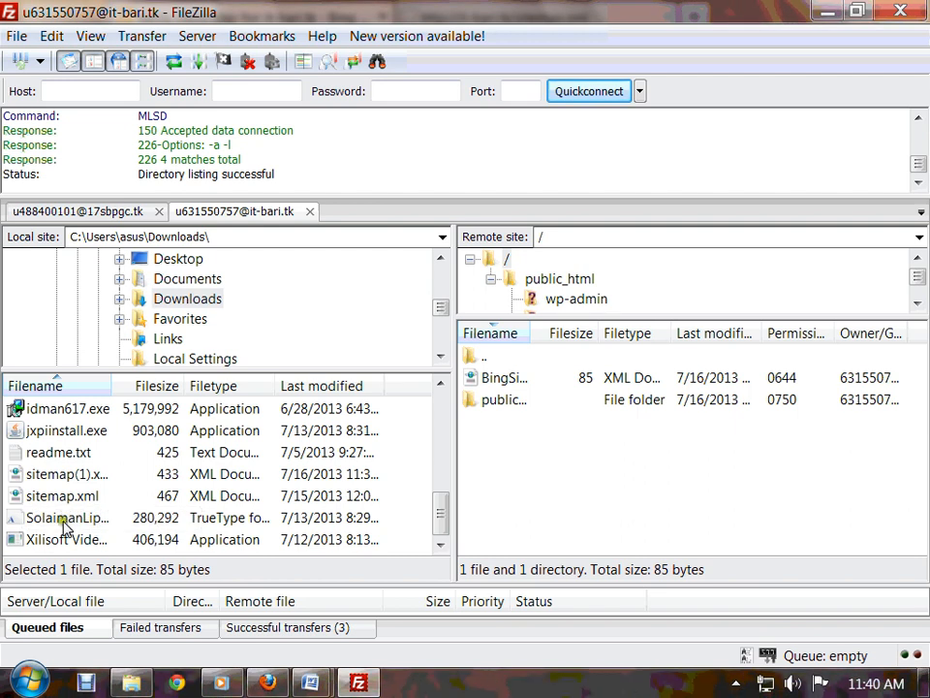
right_click(68, 496)
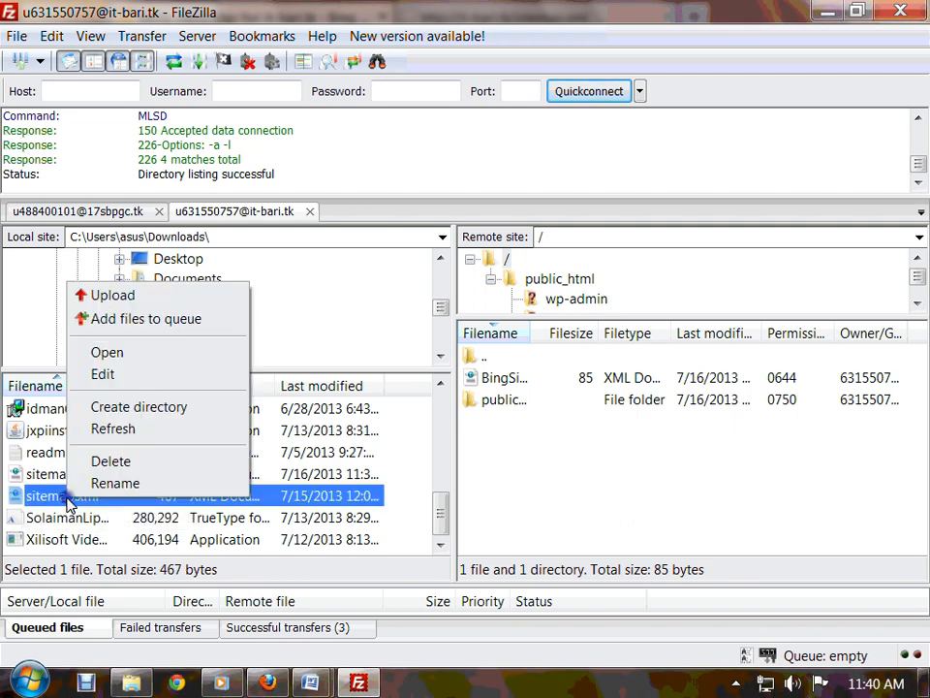
left_click(136, 295)
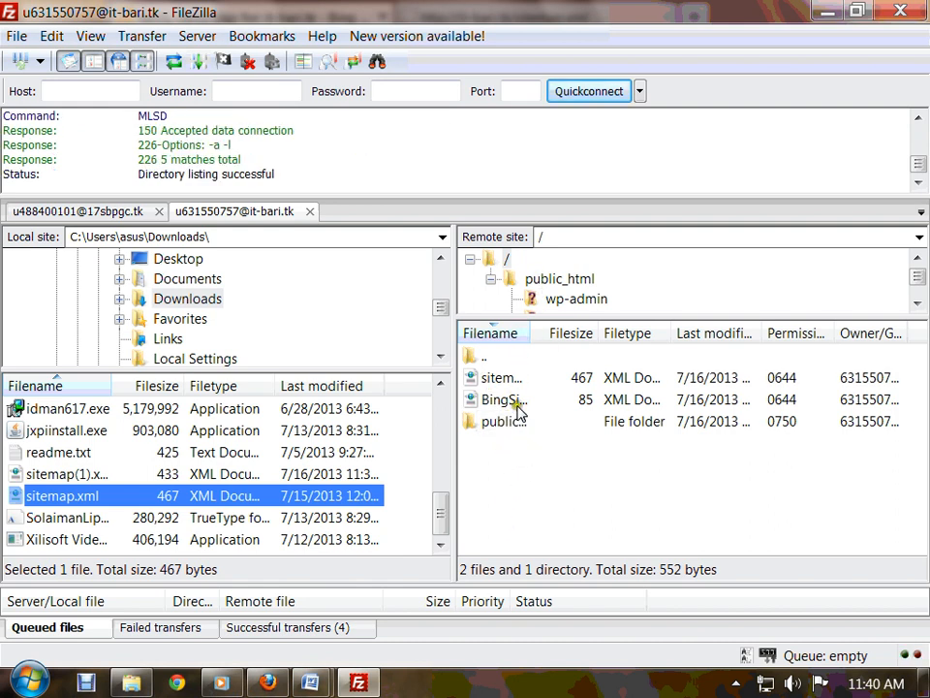
left_click(267, 682)
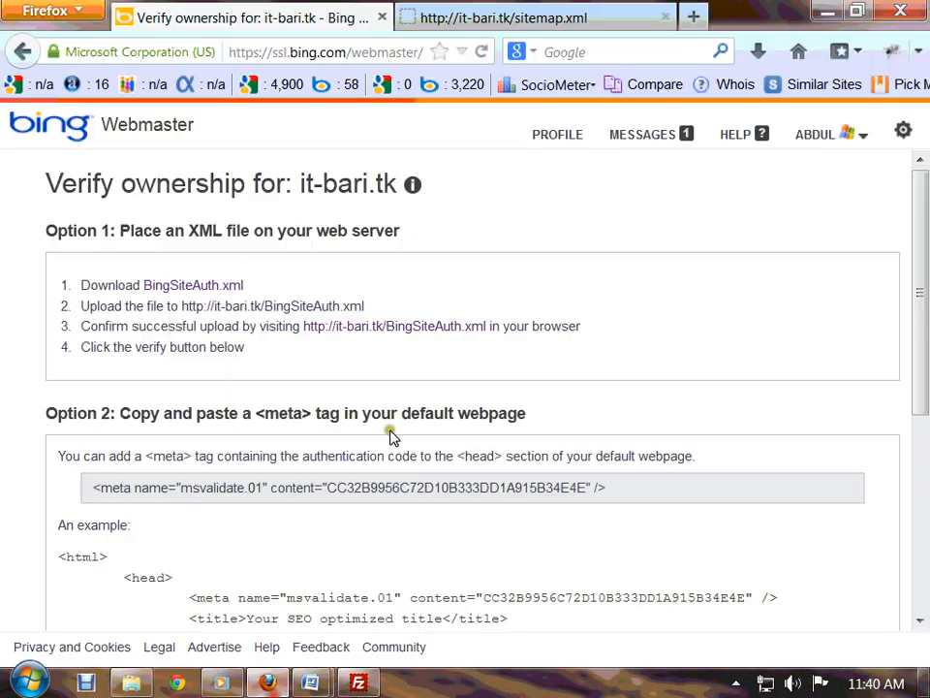
- Reload the it-bari.tk/sitemap.xml page to confirm it loads from the server
left_click(536, 20)
left_click(481, 51)
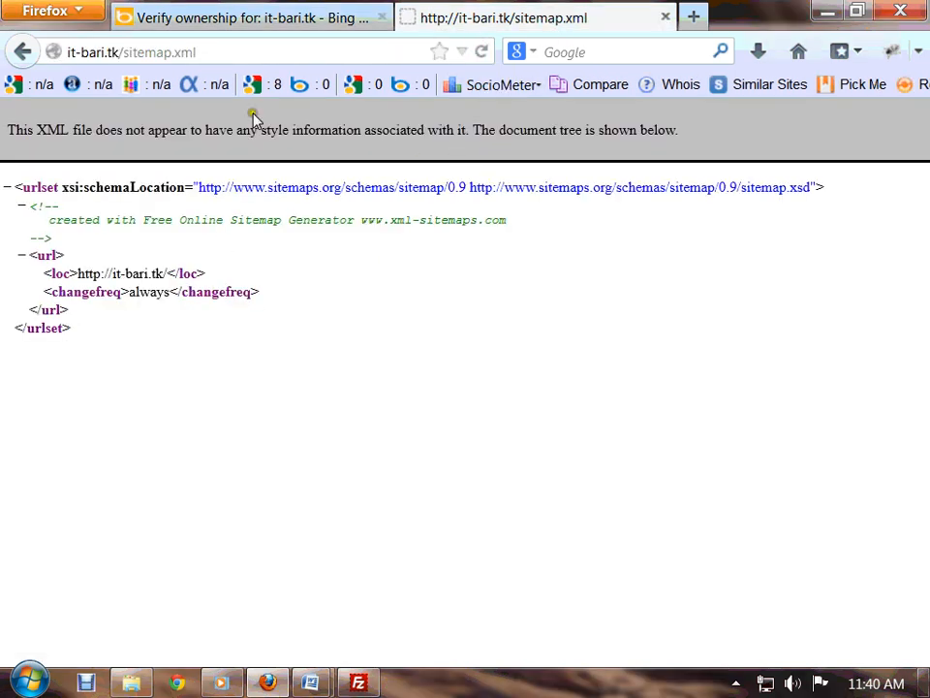
left_click(242, 17)
- Open BingSiteAuth.xml from the verification page in a new tab, view it, and return
right_click(387, 325)
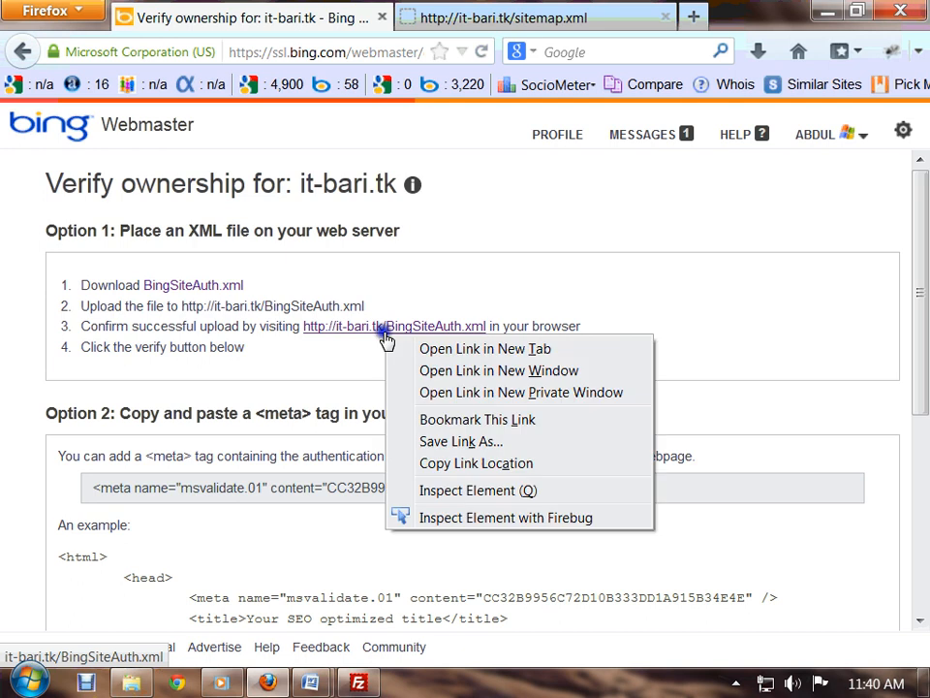
left_click(411, 349)
left_click(745, 18)
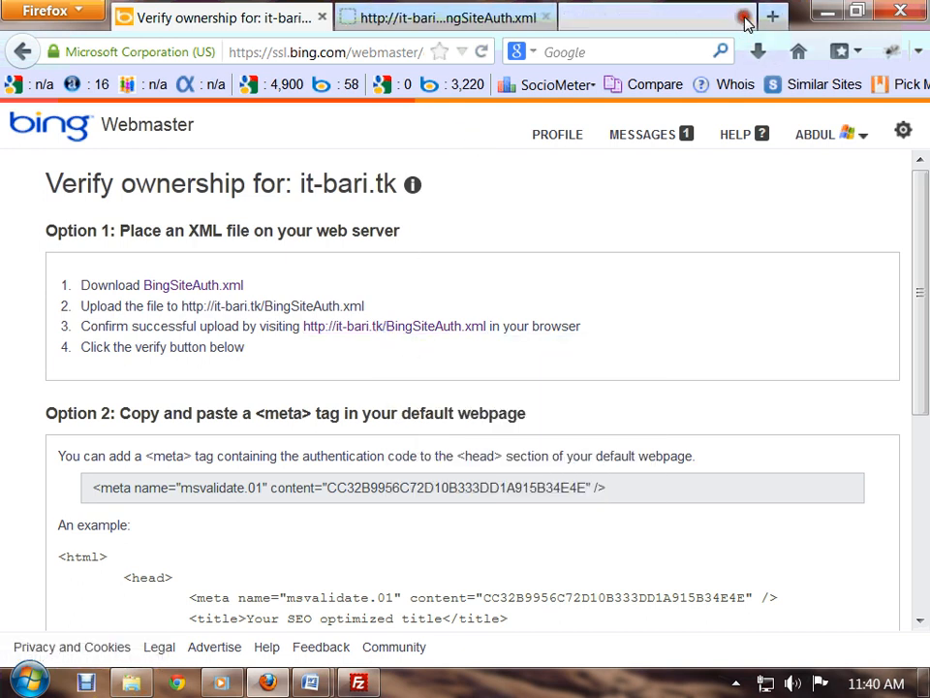
left_click(550, 21)
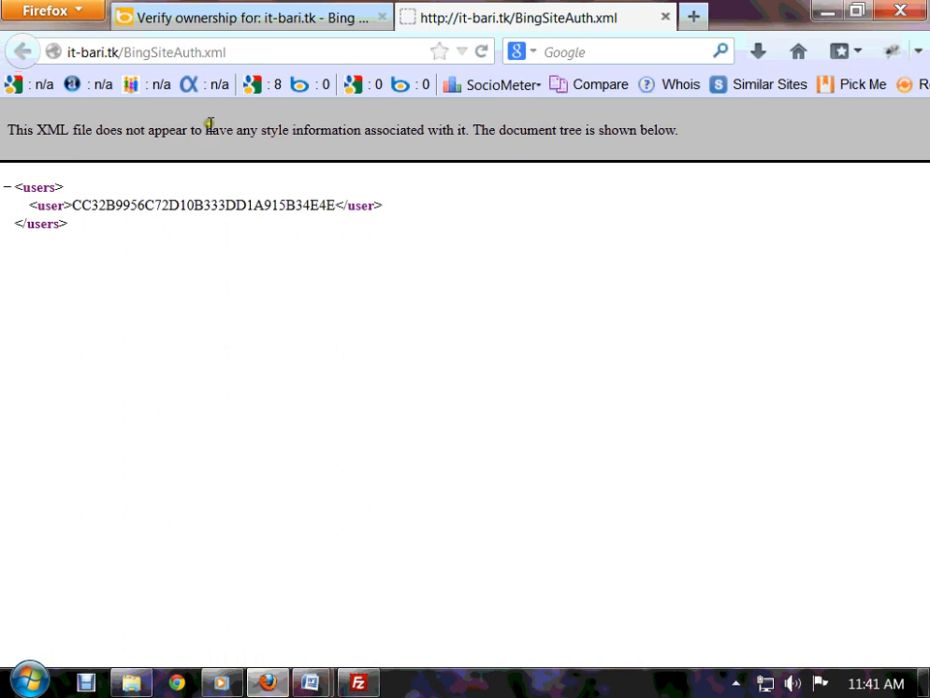
left_click(262, 19)
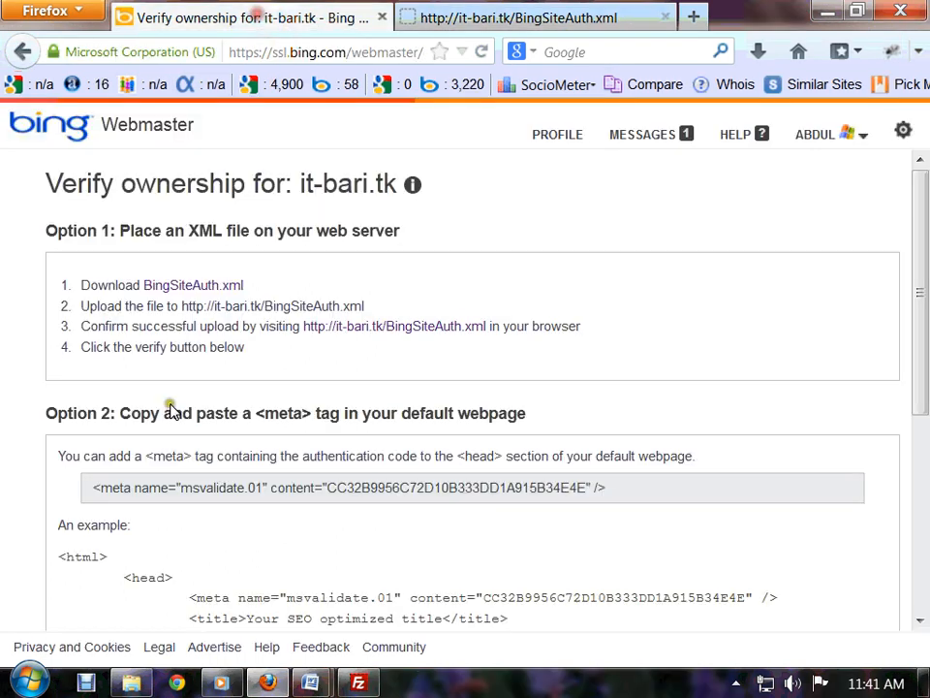
scroll(249, 535, "down", 6)
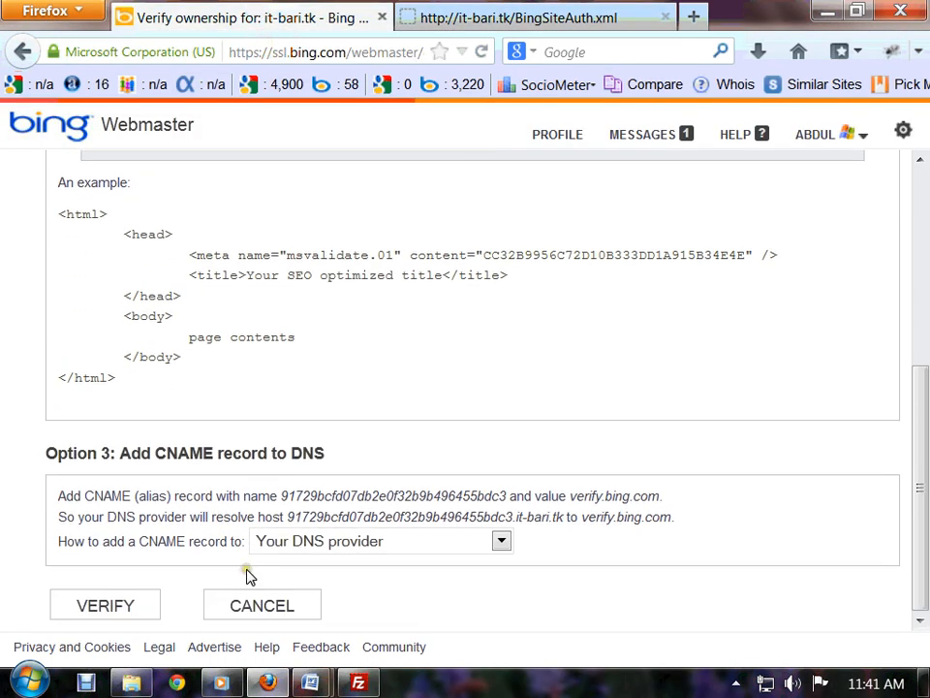
- Submit it-bari.tk for verification, dismiss the Timed Out notice, and retry the verification
left_click(125, 607)
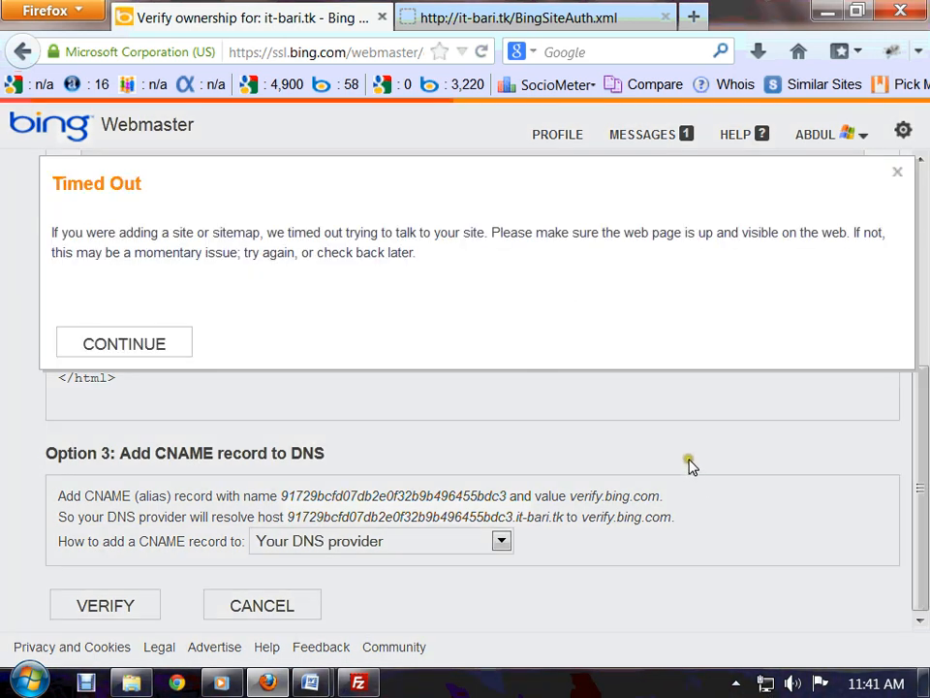
left_click_drag(104, 233, 51, 233)
left_click(248, 263)
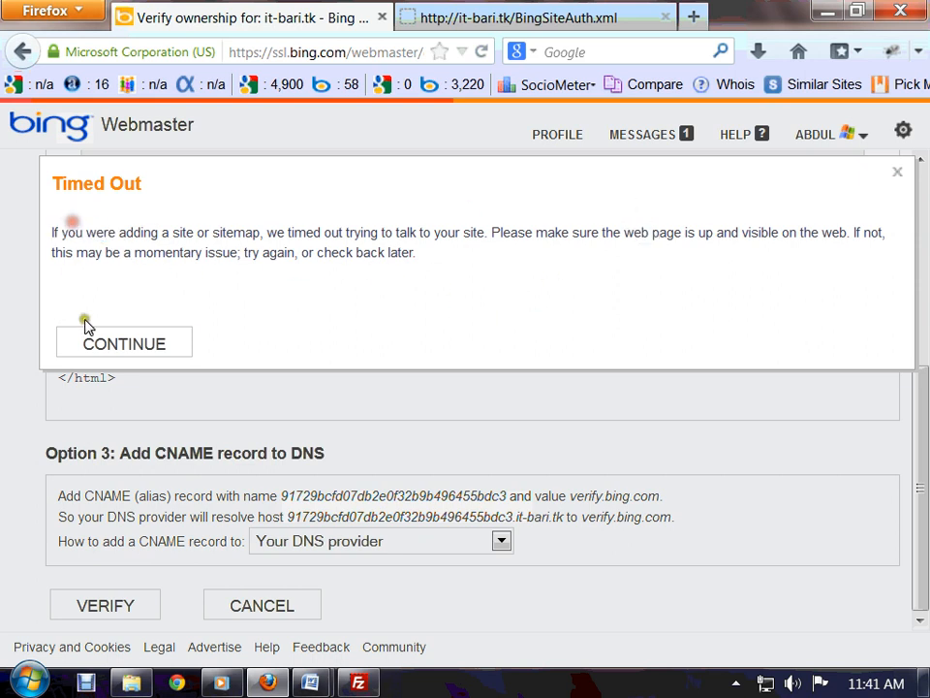
left_click(125, 351)
left_click(86, 608)
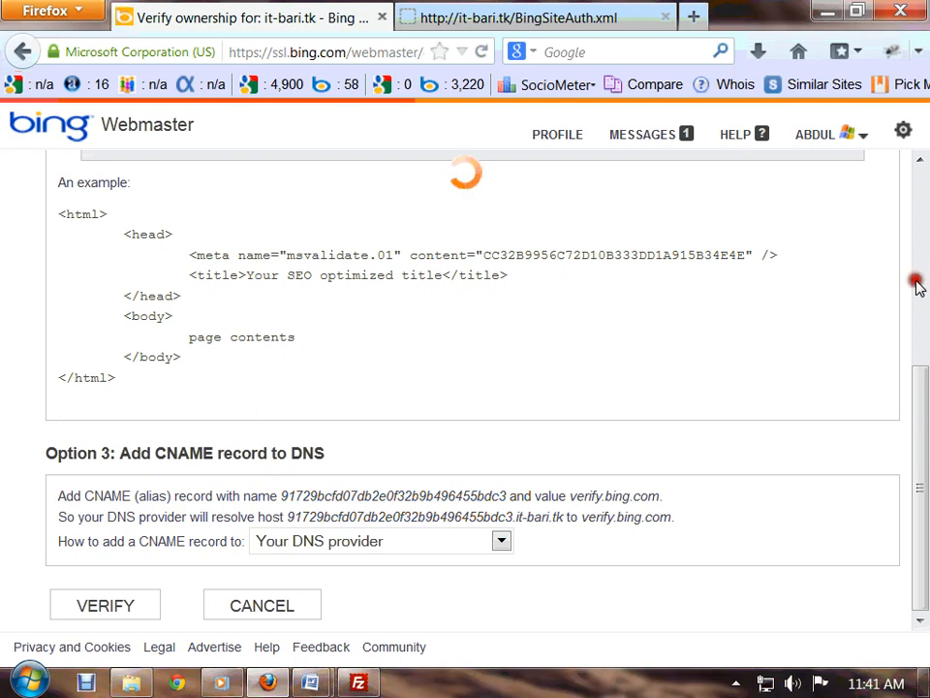
- Collapse the sidebar to widen the it-bari.tk dashboard and scroll to the Sitemaps section
scroll(317, 523, "up", 6)
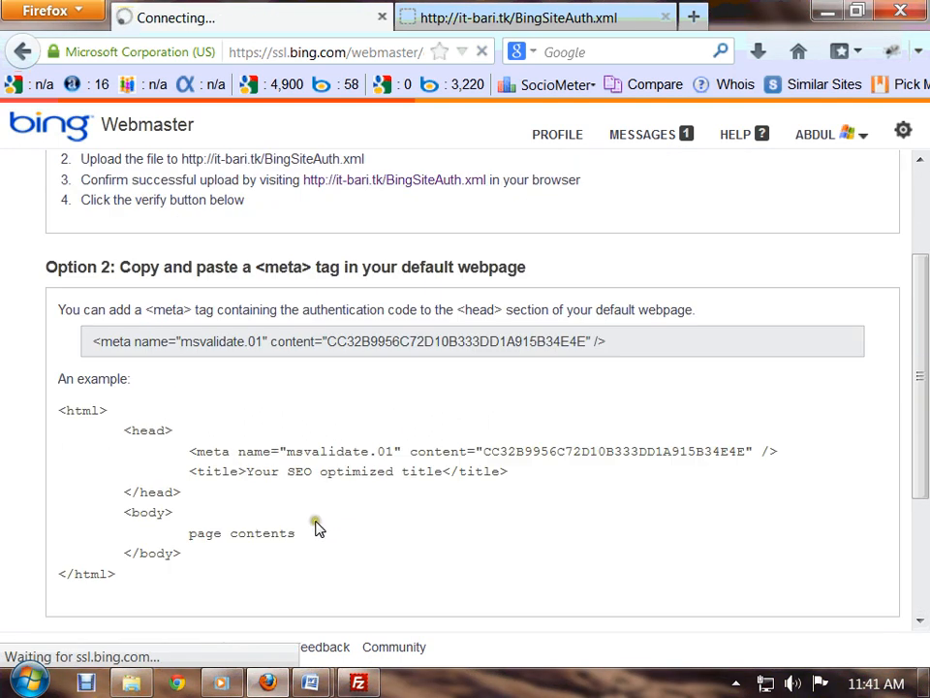
scroll(317, 528, "down", 6)
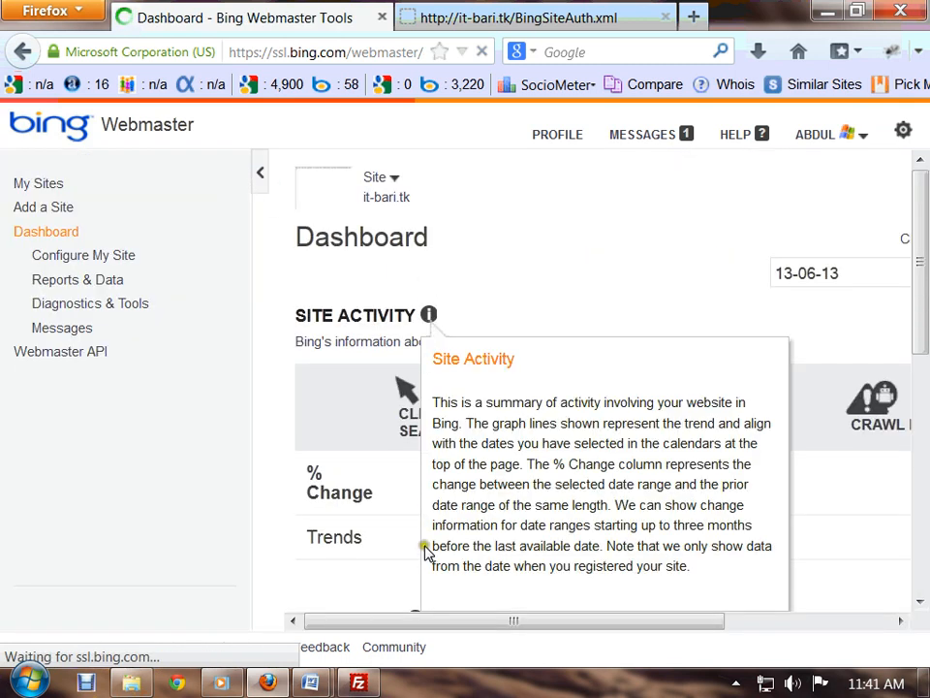
left_click_drag(407, 619, 755, 618)
left_click(448, 613)
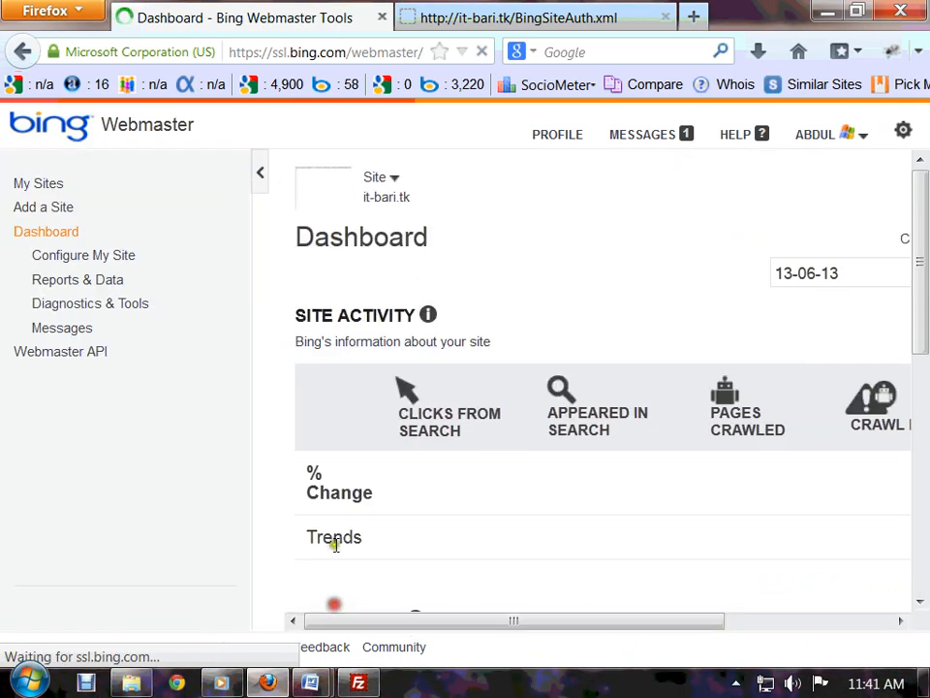
left_click(259, 187)
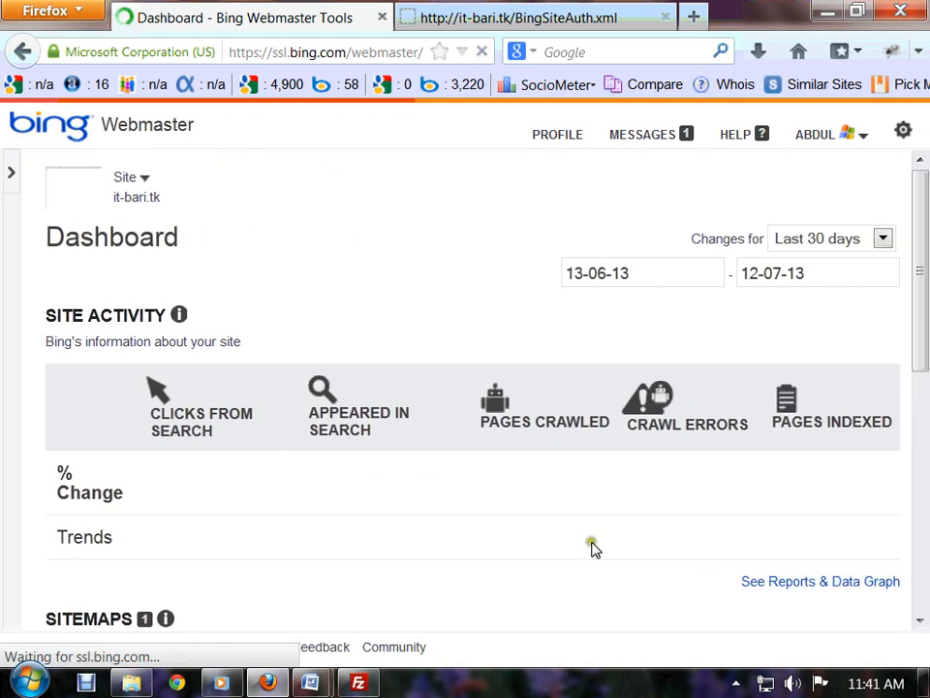
scroll(624, 569, "down", 2)
scroll(624, 569, "down", 2)
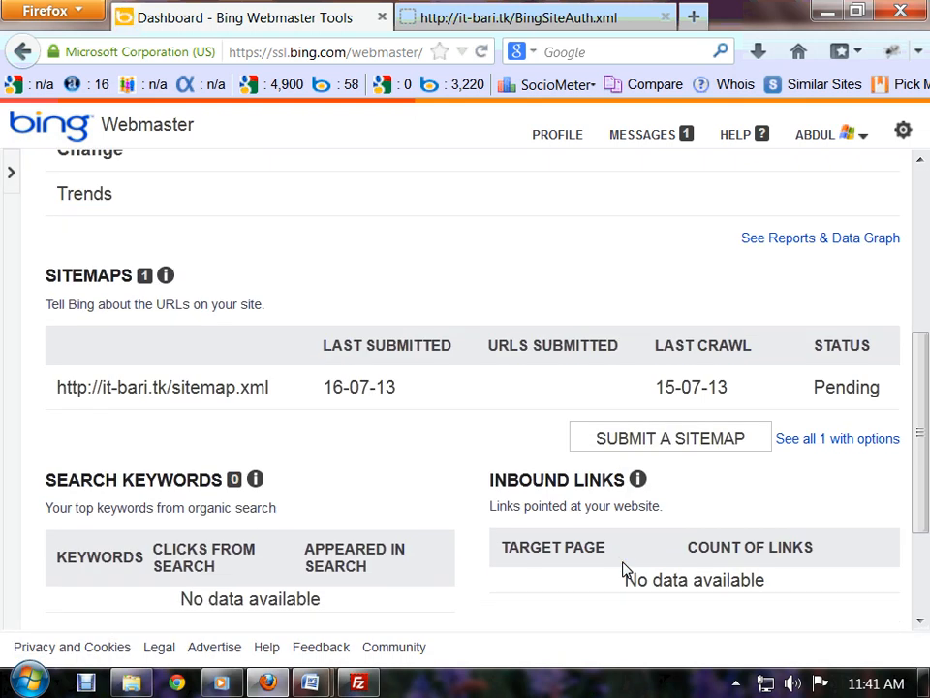
scroll(231, 486, "up", 1)
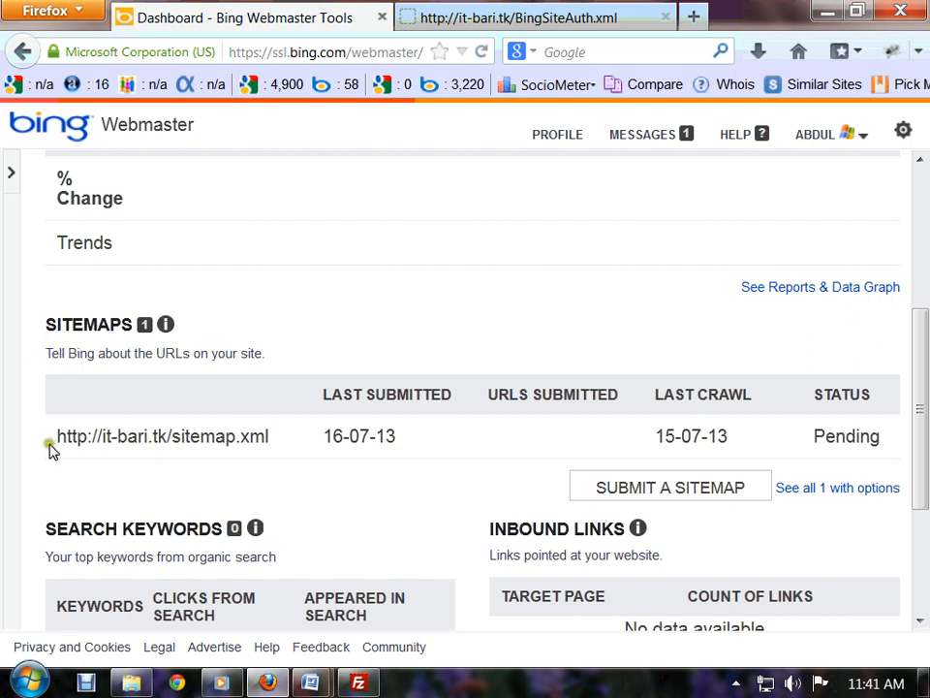
- Check the sitemap.xml row shows Pending status, then expand the sidebar again
left_click_drag(49, 444, 227, 440)
left_click(271, 445)
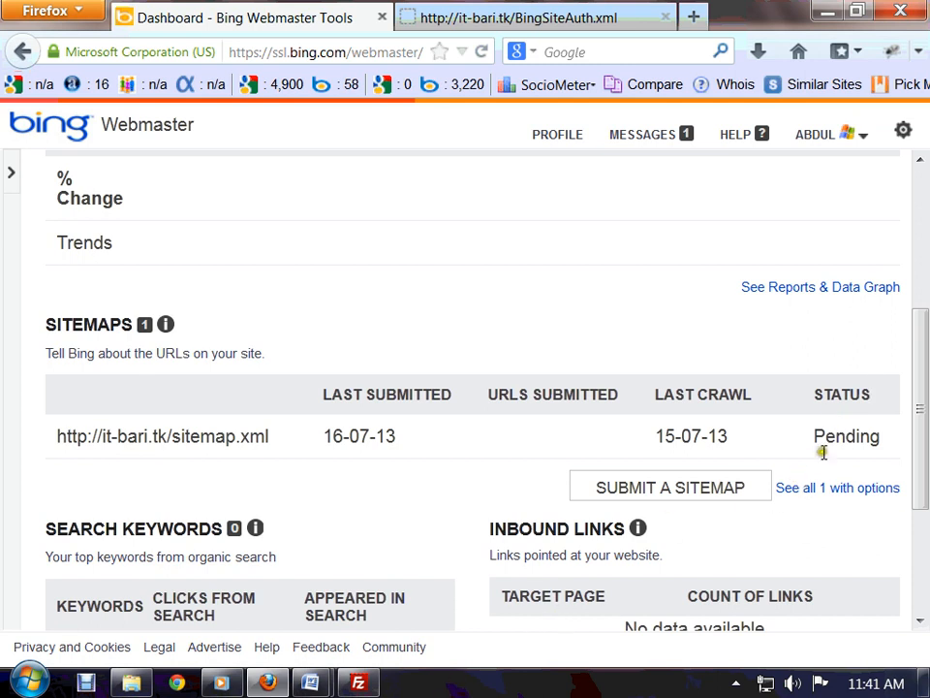
left_click_drag(823, 432, 889, 436)
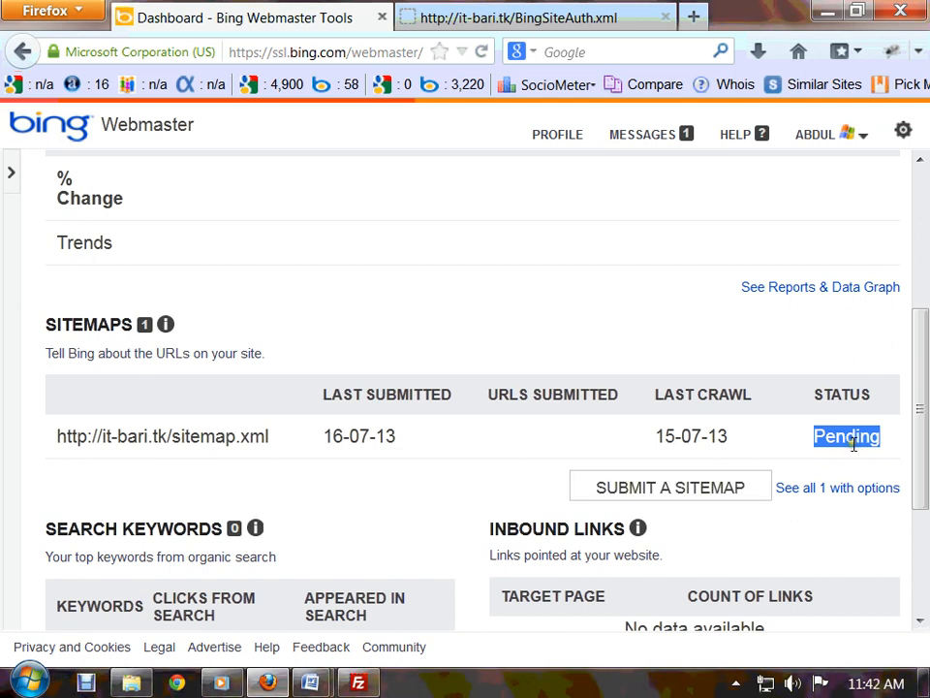
left_click(887, 439)
left_click_drag(887, 439, 69, 435)
scroll(120, 445, "up", 3)
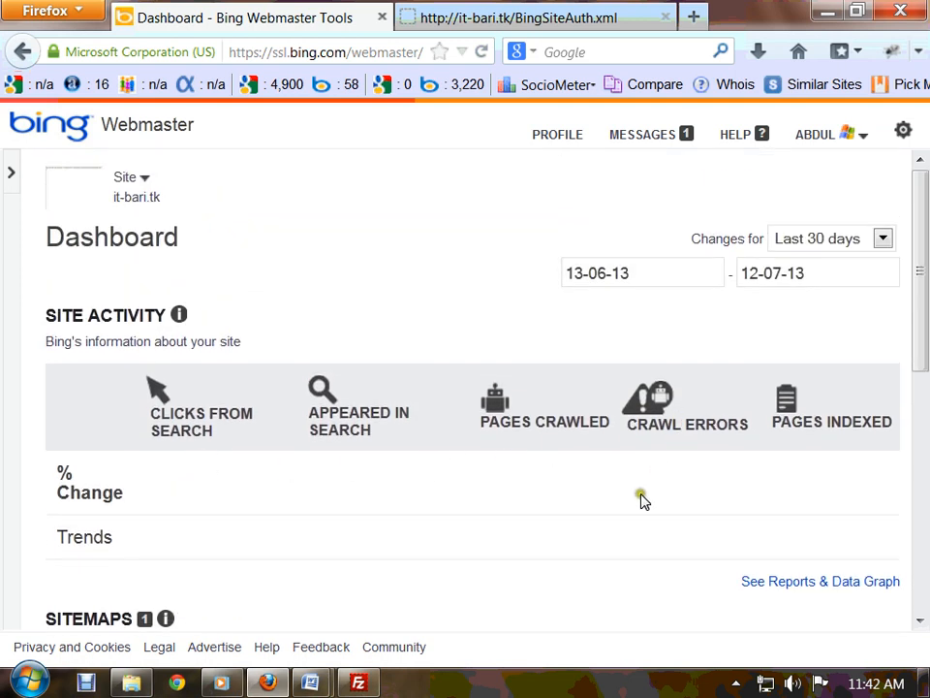
scroll(630, 504, "down", 2)
scroll(608, 525, "up", 2)
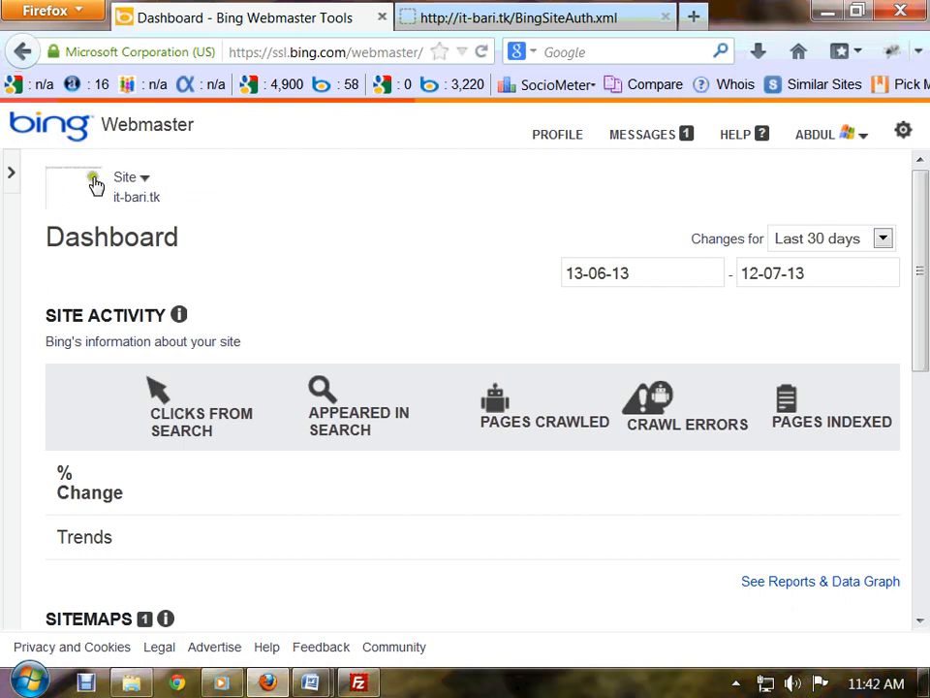
left_click(12, 174)
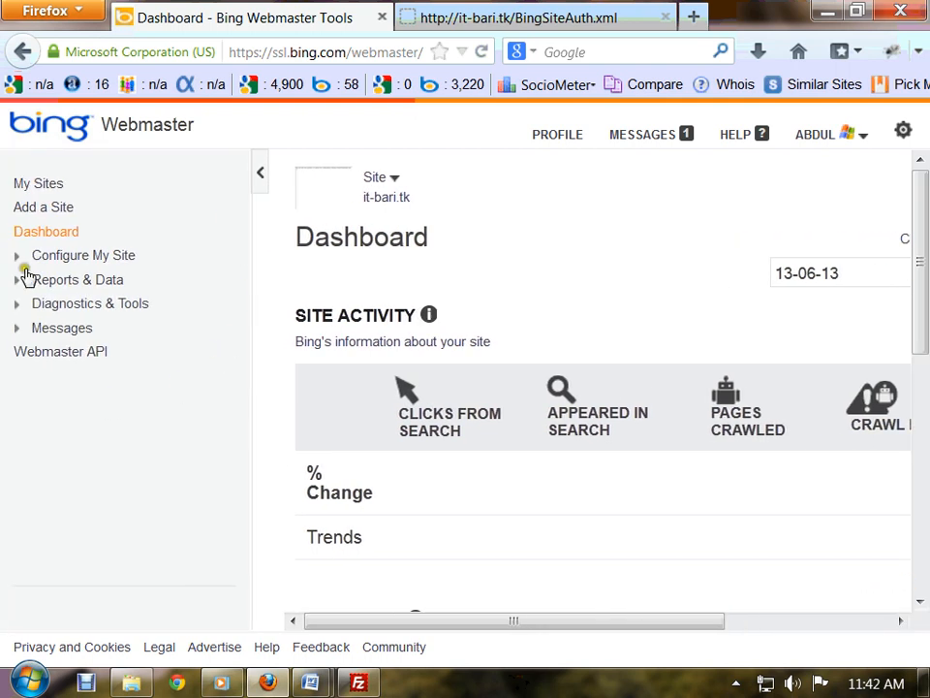
left_click(41, 188)
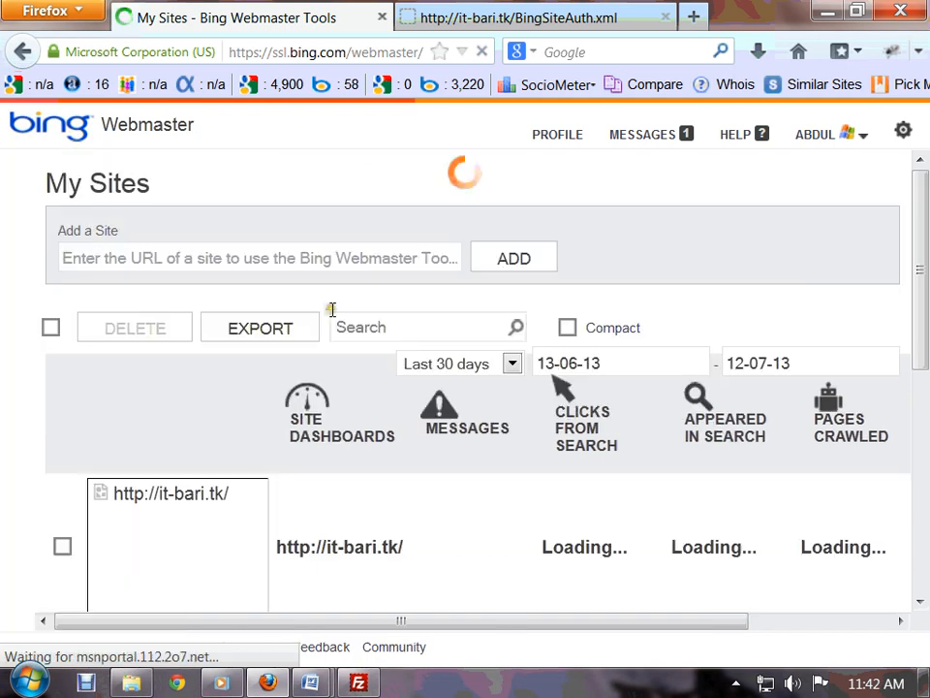
scroll(409, 427, "down", 2)
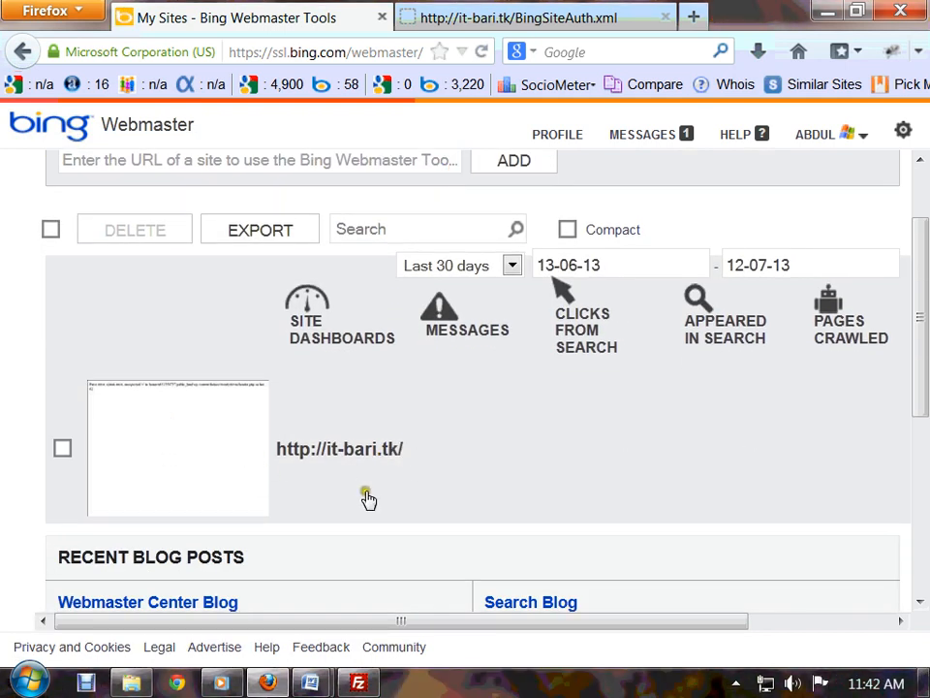
scroll(367, 499, "down", 3)
scroll(368, 500, "up", 1)
scroll(368, 500, "up", 4)
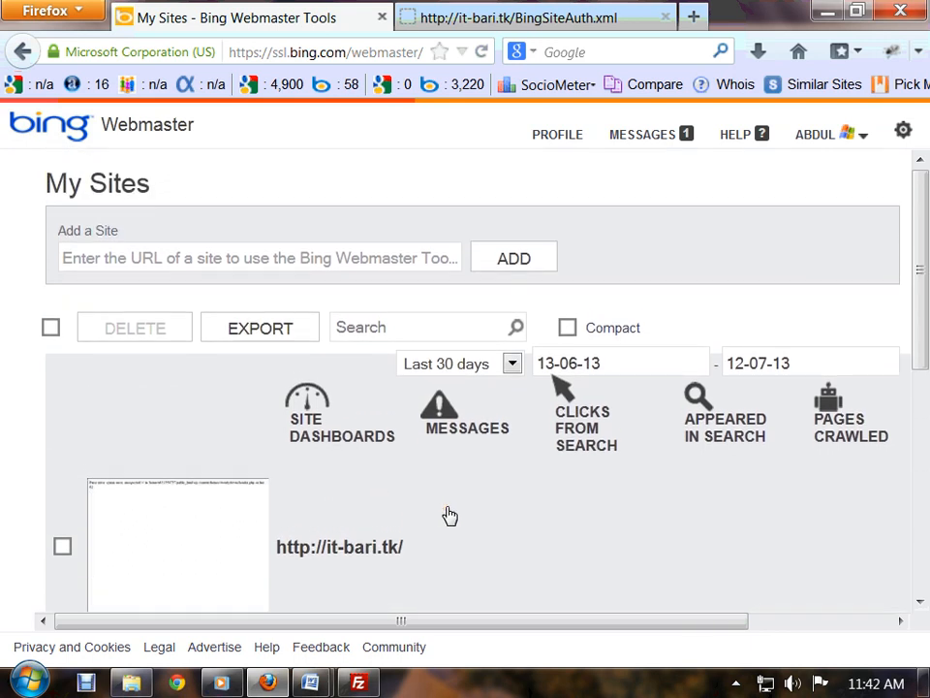
scroll(454, 500, "down", 3)
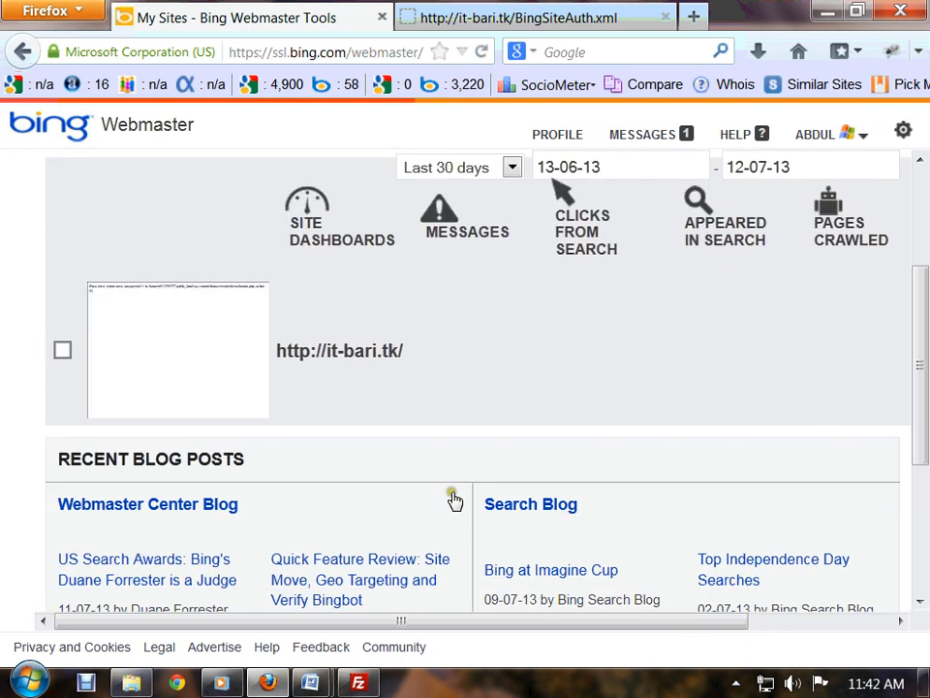
scroll(424, 548, "down", 4)
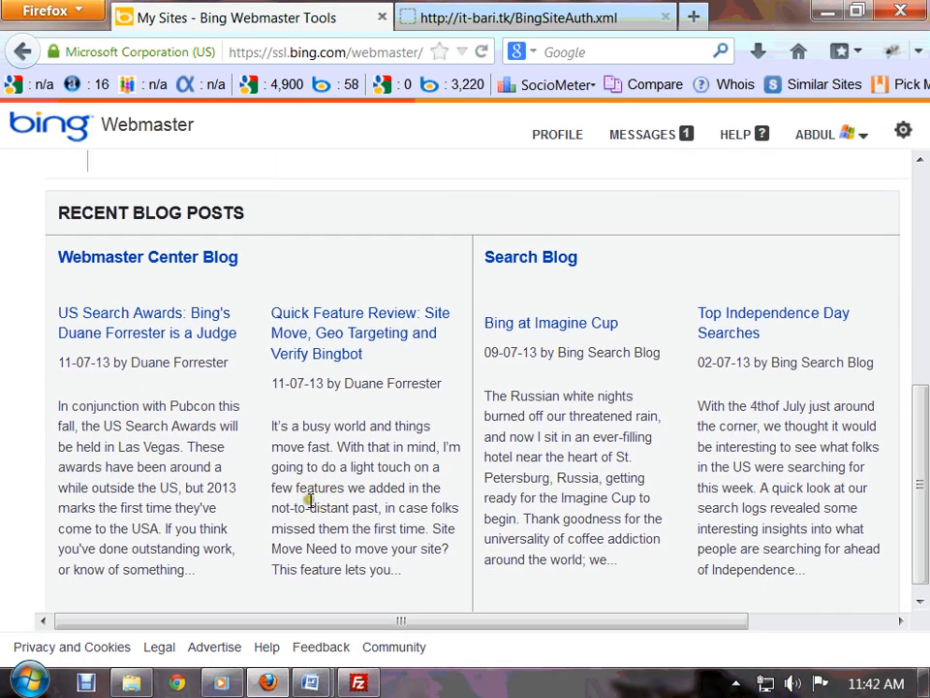
scroll(307, 494, "up", 7)
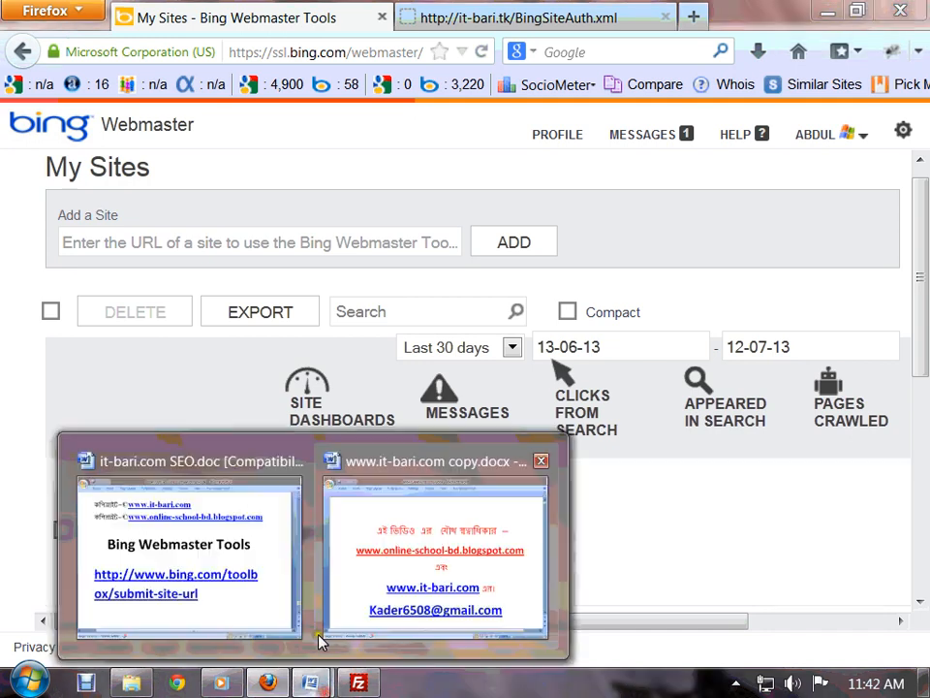
mouse_move(310, 682)
left_click(412, 503)
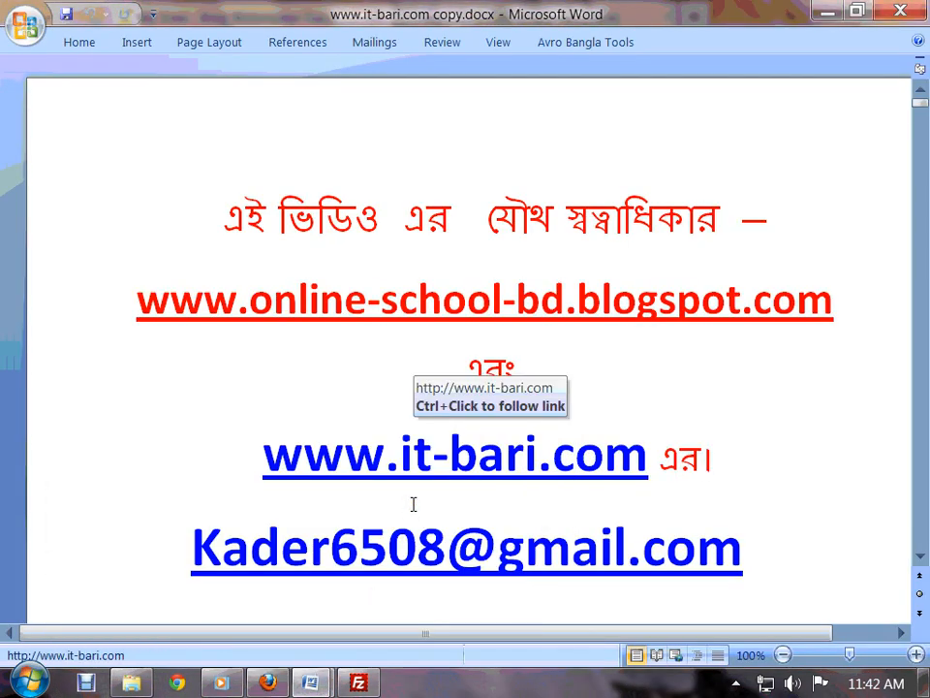